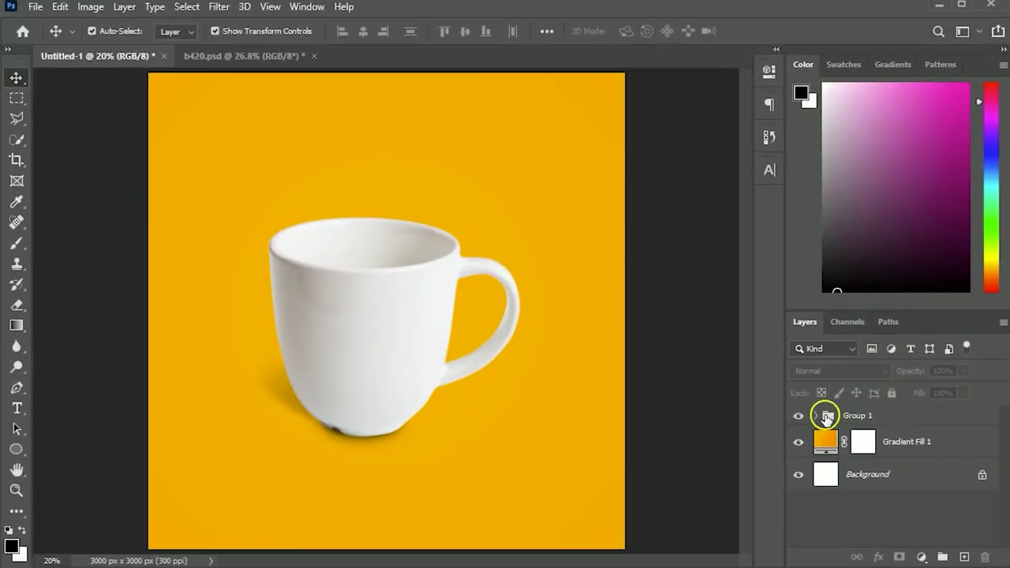
Inspect Group 1's Cup and Shadow layers, briefly hiding the yellow gradient background.
{"action": "left_click", "coordinate": [817, 415]}
{"action": "left_click", "coordinate": [794, 444]}
{"action": "left_click", "coordinate": [796, 443]}
{"action": "left_click", "coordinate": [798, 475]}
{"action": "left_click", "coordinate": [798, 474]}
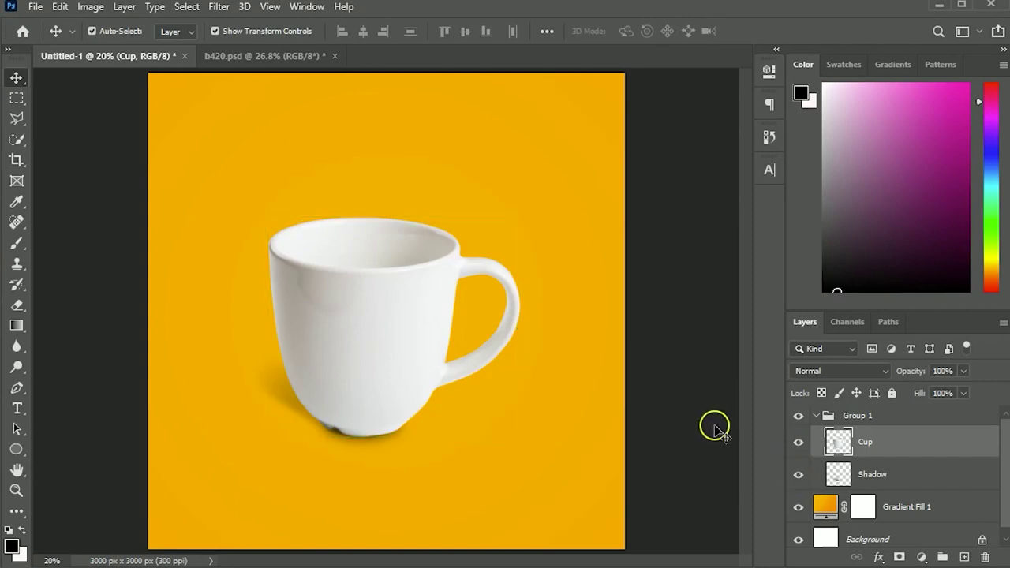
{"action": "left_click", "coordinate": [714, 426]}
{"action": "left_click", "coordinate": [799, 507]}
{"action": "left_click", "coordinate": [799, 508]}
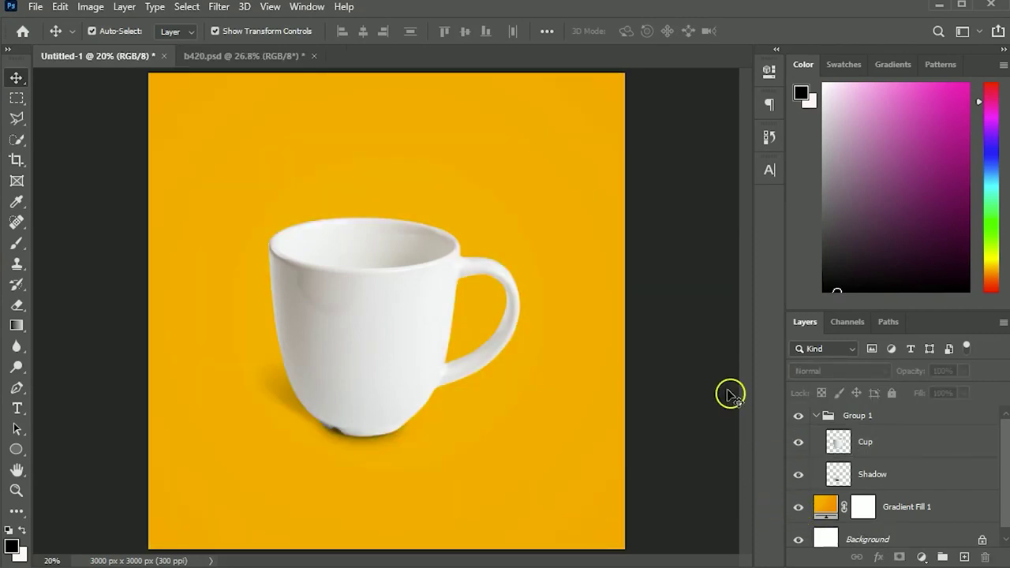
{"action": "left_click", "coordinate": [372, 300]}
Copy the whole orange Orange 6 from b420.psd and paste it into Untitled-1.
{"action": "left_click", "coordinate": [251, 57]}
{"action": "left_click", "coordinate": [591, 356]}
{"action": "key", "text": "ctrl+c"}
{"action": "left_click", "coordinate": [103, 56]}
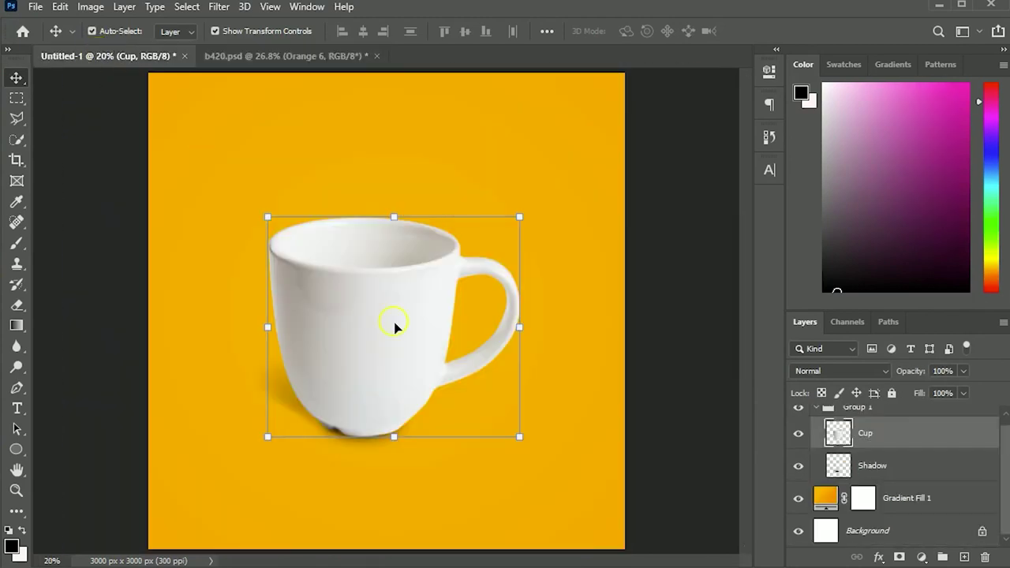
{"action": "key", "text": "ctrl+v"}
Move the pasted orange onto the cup and start warping it toward the cup's shape.
{"action": "left_click_drag", "start_coordinate": [401, 322], "coordinate": [382, 353]}
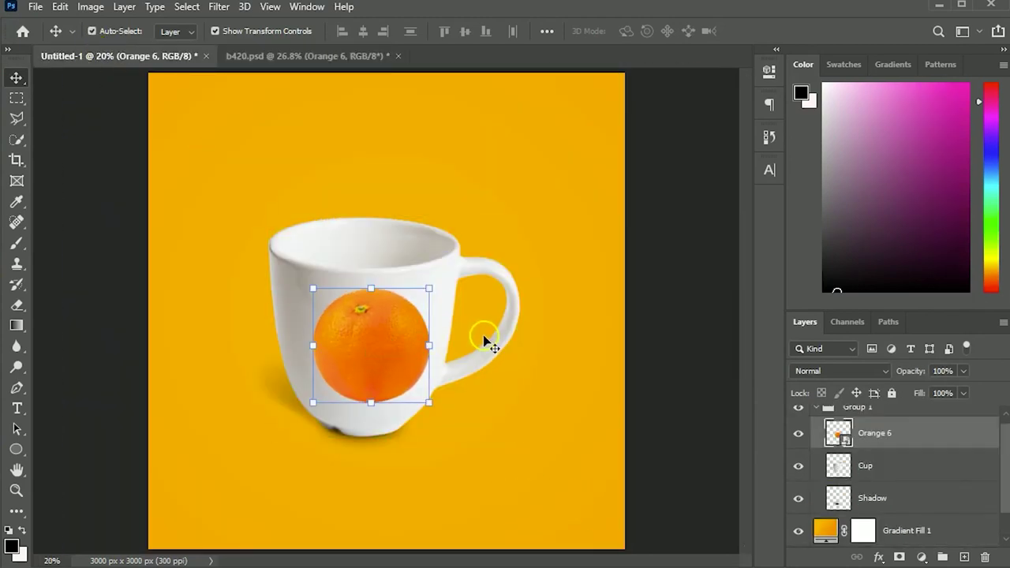
{"action": "key", "text": "ctrl+t"}
{"action": "right_click", "coordinate": [384, 334]}
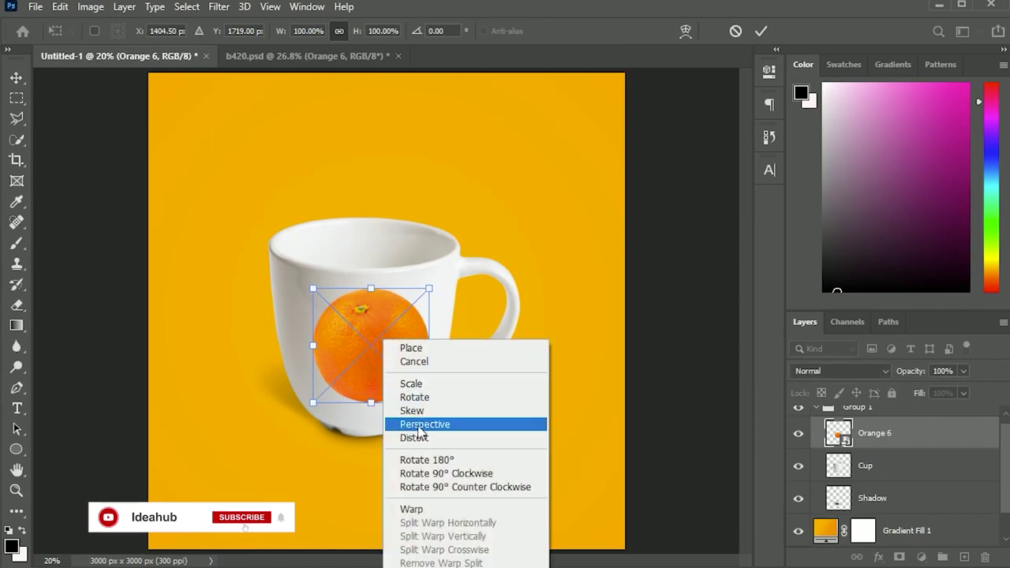
{"action": "left_click", "coordinate": [415, 507]}
{"action": "mouse_move", "coordinate": [395, 343]}
{"action": "left_mouse_down"}
{"action": "mouse_move", "coordinate": [417, 341]}
{"action": "mouse_move", "coordinate": [323, 296]}
{"action": "mouse_move", "coordinate": [334, 419]}
{"action": "mouse_move", "coordinate": [379, 407]}
{"action": "left_mouse_up"}
{"action": "left_click_drag", "start_coordinate": [430, 289], "coordinate": [466, 248]}
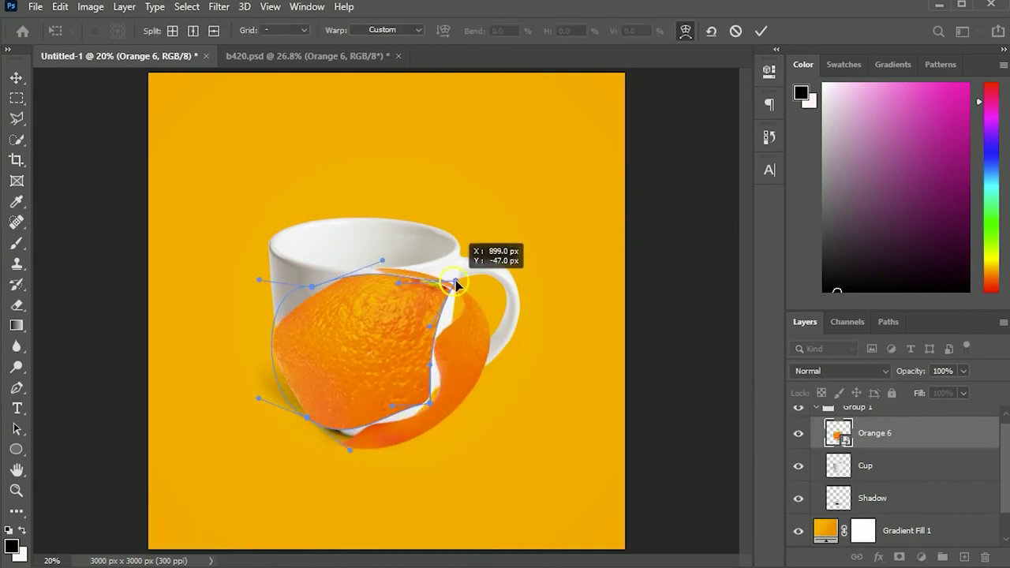
Pull the warp points out to the cup's rim, handle side and base, then commit the warp.
{"action": "left_click_drag", "start_coordinate": [432, 365], "coordinate": [506, 375]}
{"action": "left_click_drag", "start_coordinate": [429, 378], "coordinate": [387, 413]}
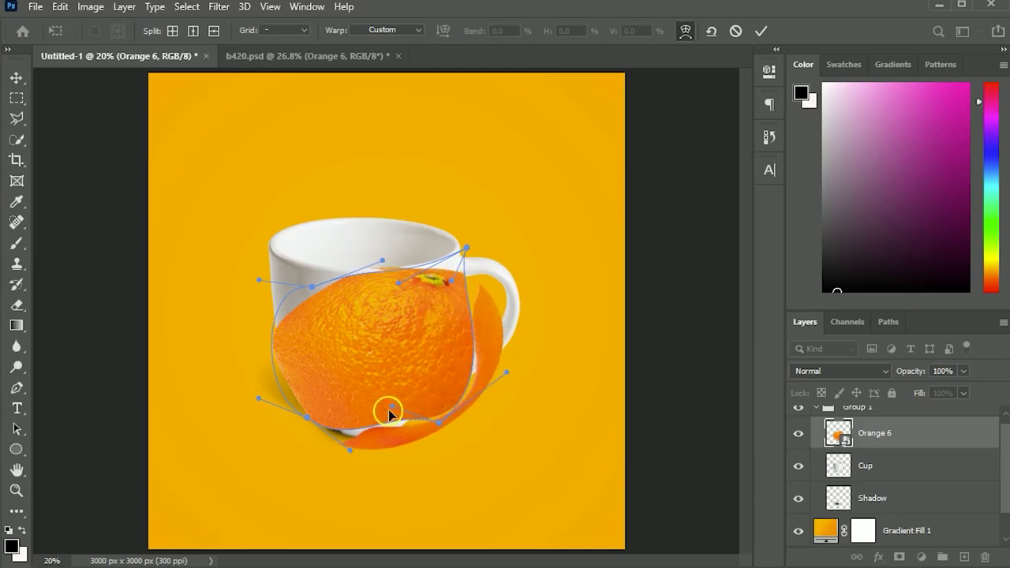
{"action": "left_click_drag", "start_coordinate": [313, 287], "coordinate": [272, 237]}
{"action": "left_click_drag", "start_coordinate": [467, 248], "coordinate": [458, 227]}
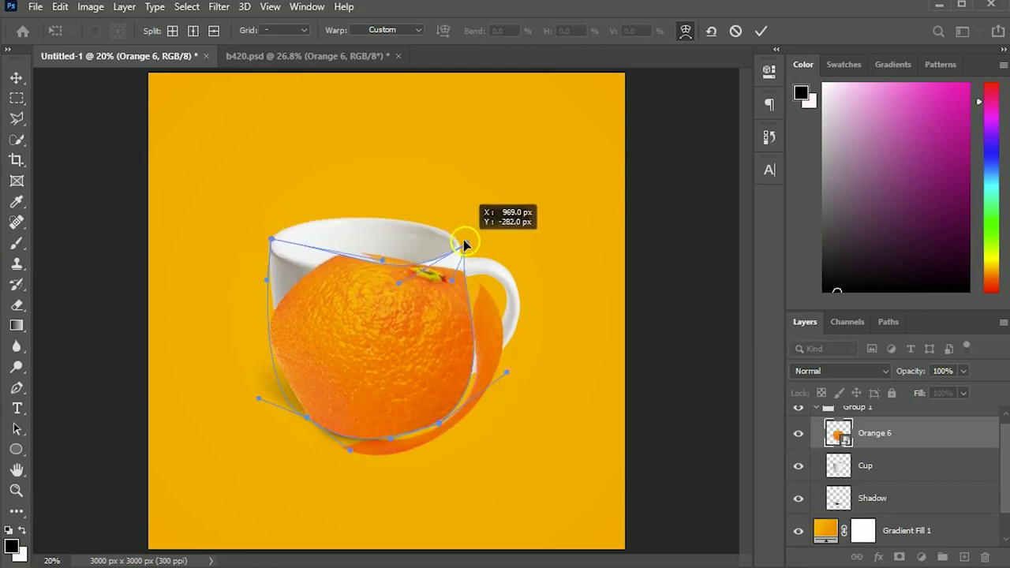
{"action": "left_click_drag", "start_coordinate": [383, 258], "coordinate": [368, 217]}
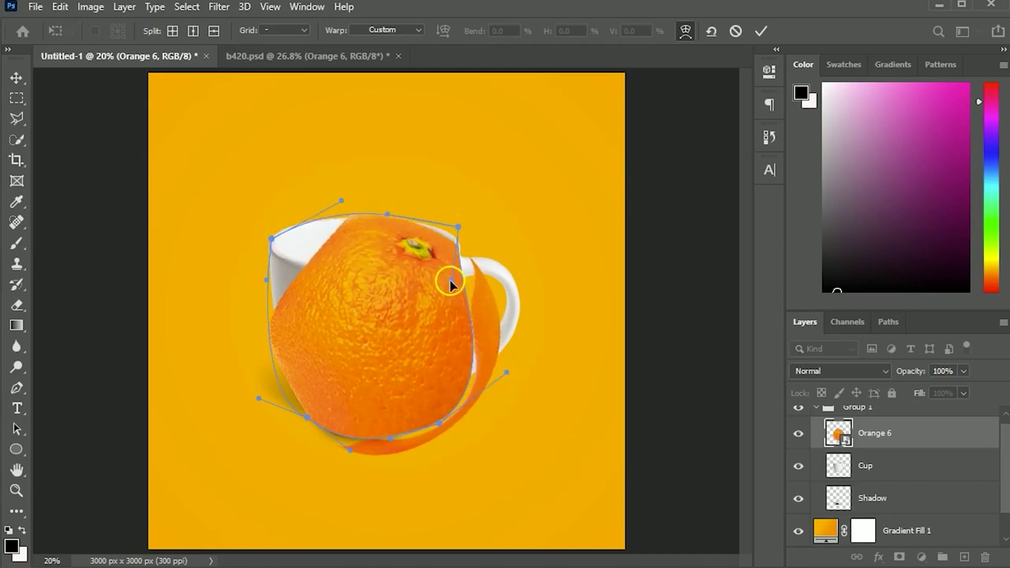
{"action": "left_click_drag", "start_coordinate": [451, 282], "coordinate": [465, 334]}
{"action": "left_click_drag", "start_coordinate": [315, 277], "coordinate": [219, 192]}
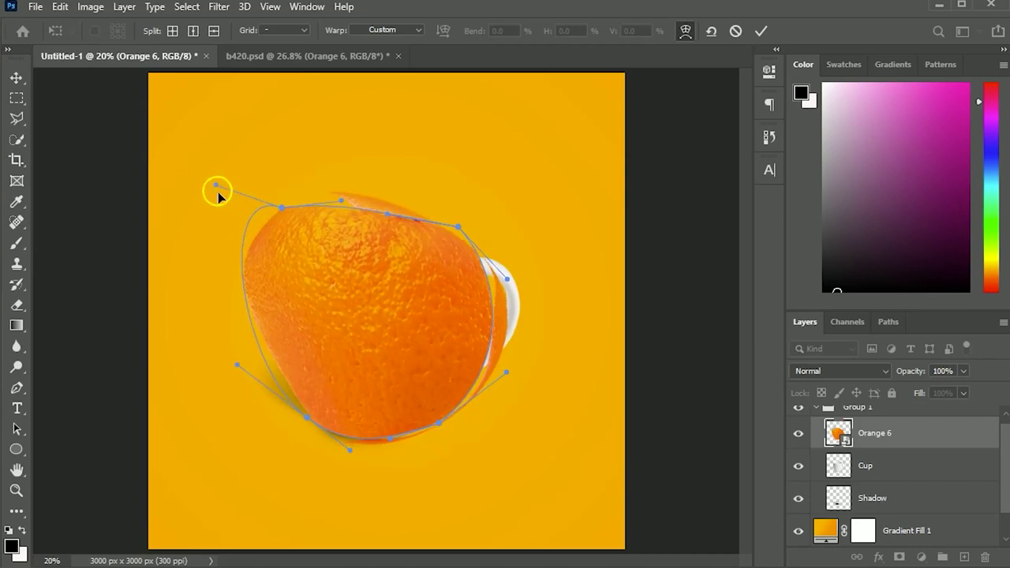
{"action": "left_click_drag", "start_coordinate": [418, 359], "coordinate": [449, 277]}
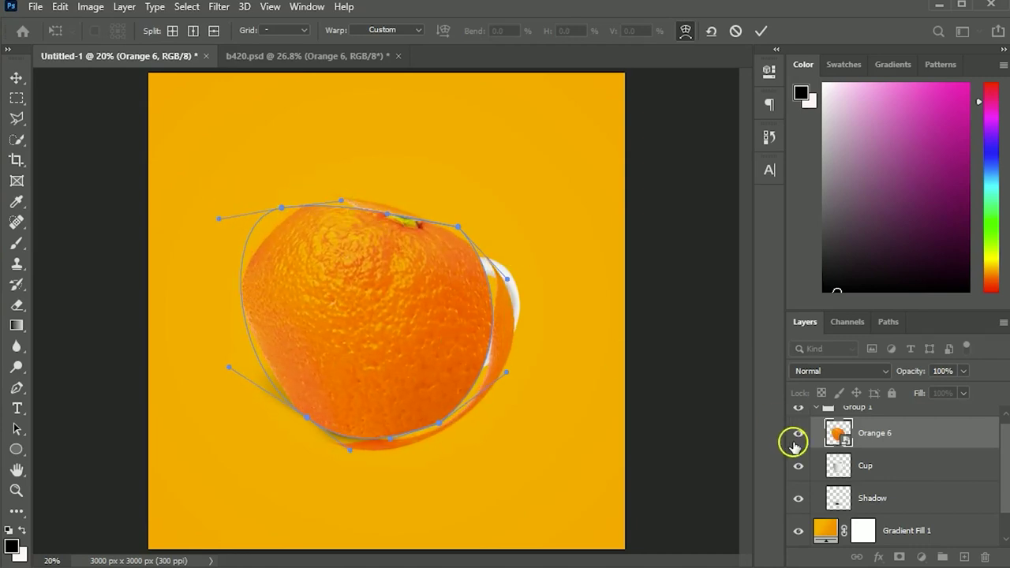
{"action": "left_click", "coordinate": [760, 31]}
{"action": "left_click_drag", "start_coordinate": [397, 337], "coordinate": [433, 325]}
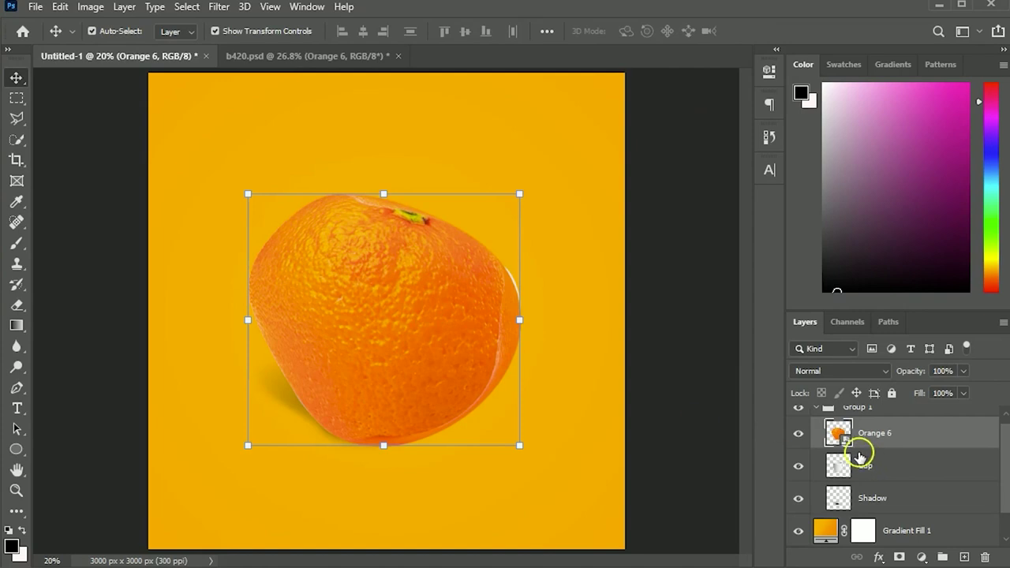
Clip Orange 6 to the Cup layer and nudge the texture slightly right.
{"action": "right_click", "coordinate": [861, 442]}
{"action": "left_click", "coordinate": [692, 279]}
{"action": "left_click", "coordinate": [387, 367]}
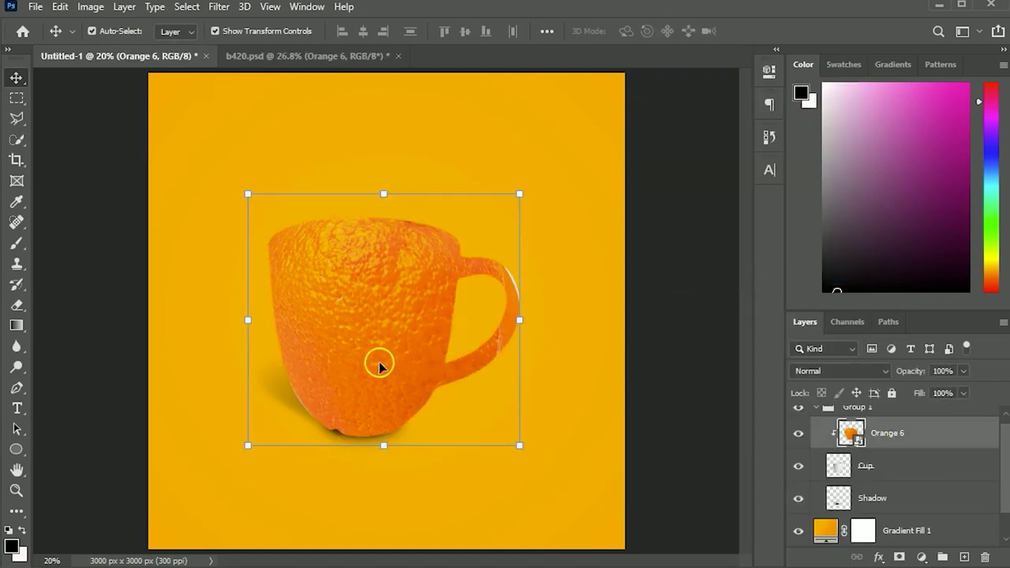
{"action": "left_click_drag", "start_coordinate": [379, 365], "coordinate": [383, 365]}
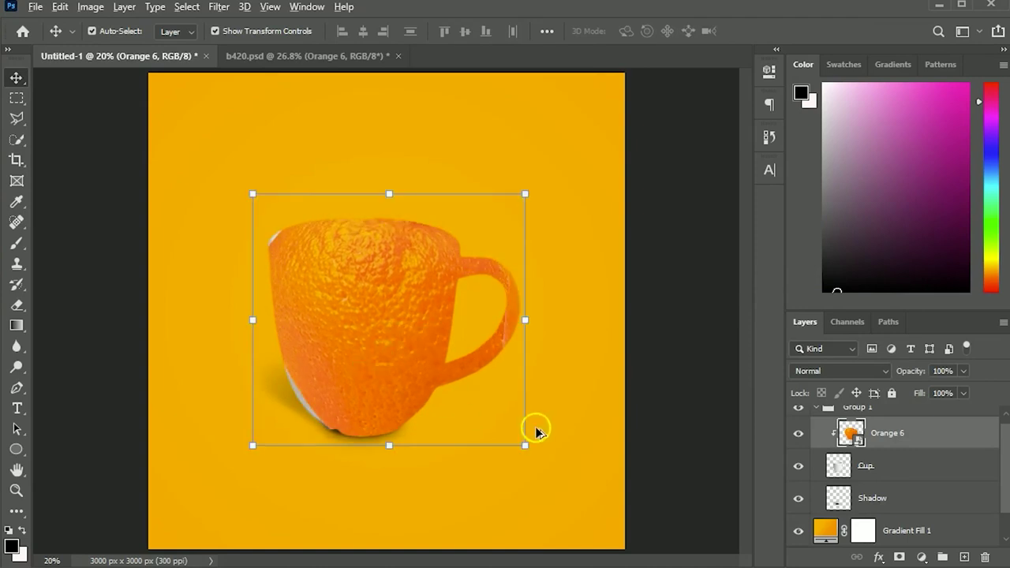
Scale the orange texture to 112.55%, commit, and toggle its visibility to compare.
{"action": "left_click_drag", "start_coordinate": [525, 446], "coordinate": [532, 451]}
{"action": "left_click_drag", "start_coordinate": [228, 318], "coordinate": [194, 311]}
{"action": "left_click_drag", "start_coordinate": [369, 316], "coordinate": [393, 337]}
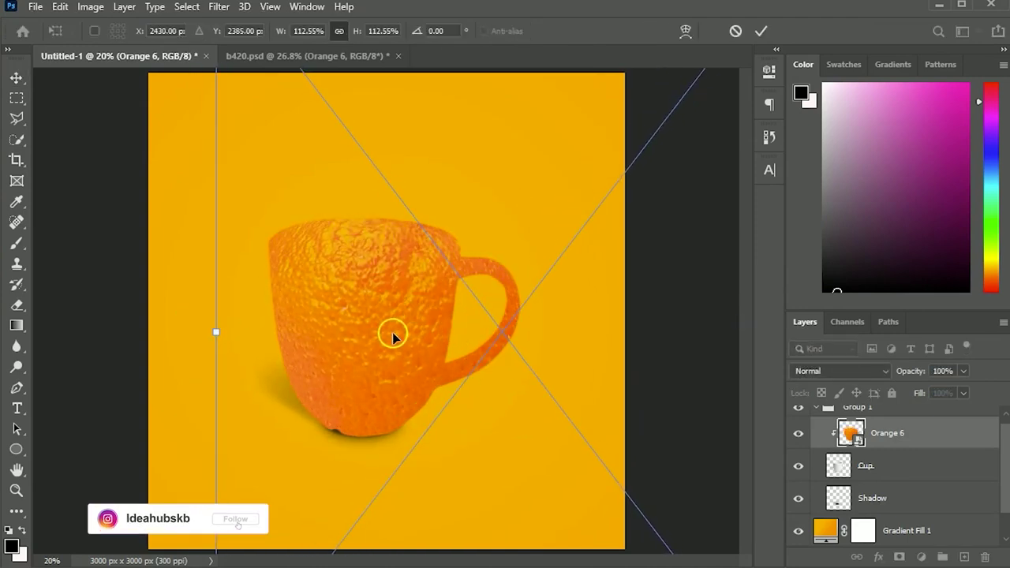
{"action": "key", "text": "Return"}
{"action": "left_click", "coordinate": [652, 367]}
{"action": "left_click", "coordinate": [395, 337]}
{"action": "left_click", "coordinate": [798, 433]}
{"action": "left_click", "coordinate": [798, 433]}
{"action": "key", "text": "ctrl"}
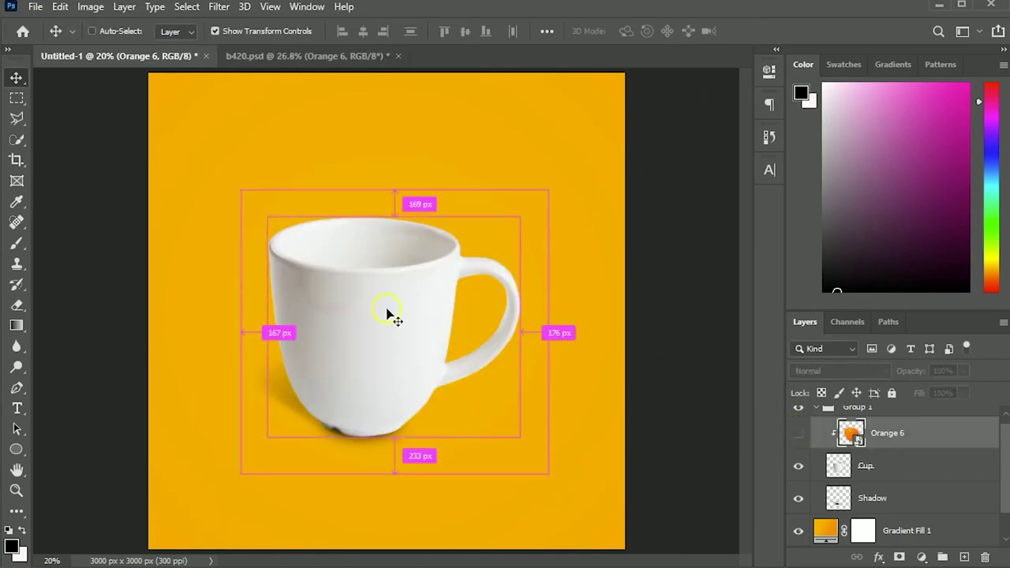
Zoom in and draw a black ellipse, about 1146 × 308 px, over the cup opening.
{"action": "key", "text": "ctrl+plus"}
{"action": "key", "text": "ctrl+plus"}
{"action": "scroll", "coordinate": [354, 331], "scroll_direction": "up", "scroll_amount": 3}
{"action": "left_click", "coordinate": [17, 449]}
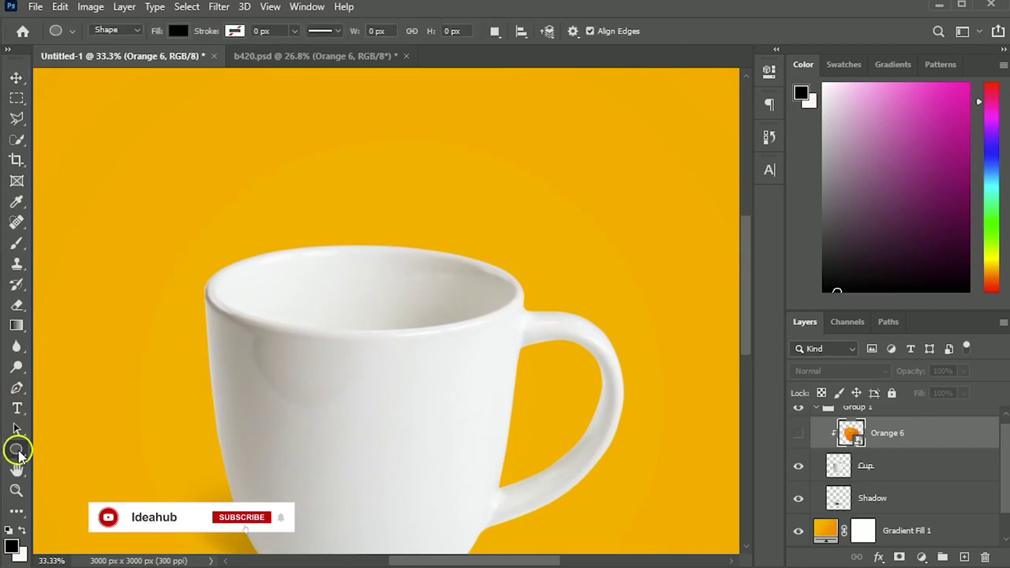
{"action": "left_click_drag", "start_coordinate": [267, 265], "coordinate": [491, 315]}
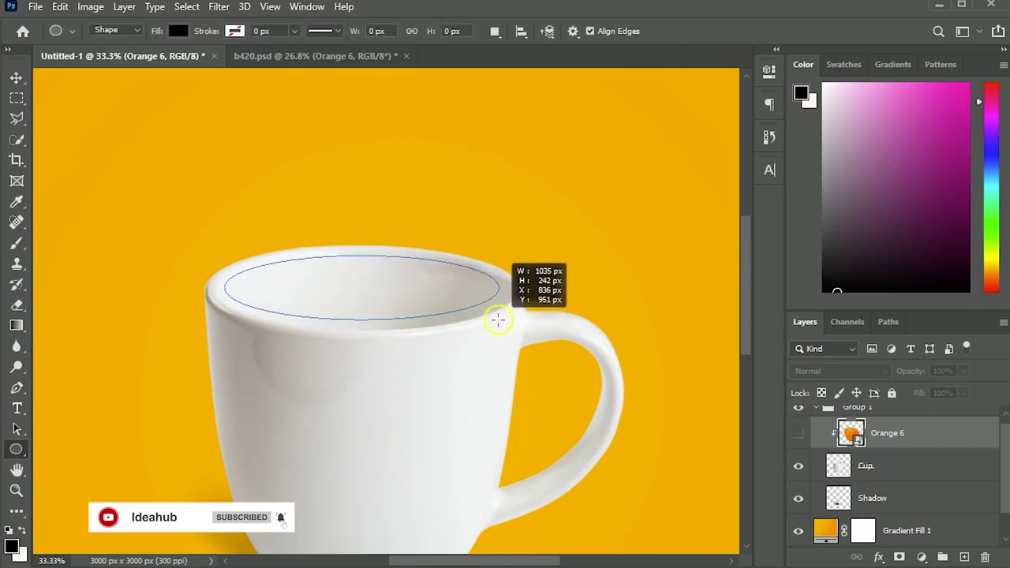
{"action": "left_click_drag", "start_coordinate": [490, 316], "coordinate": [508, 329]}
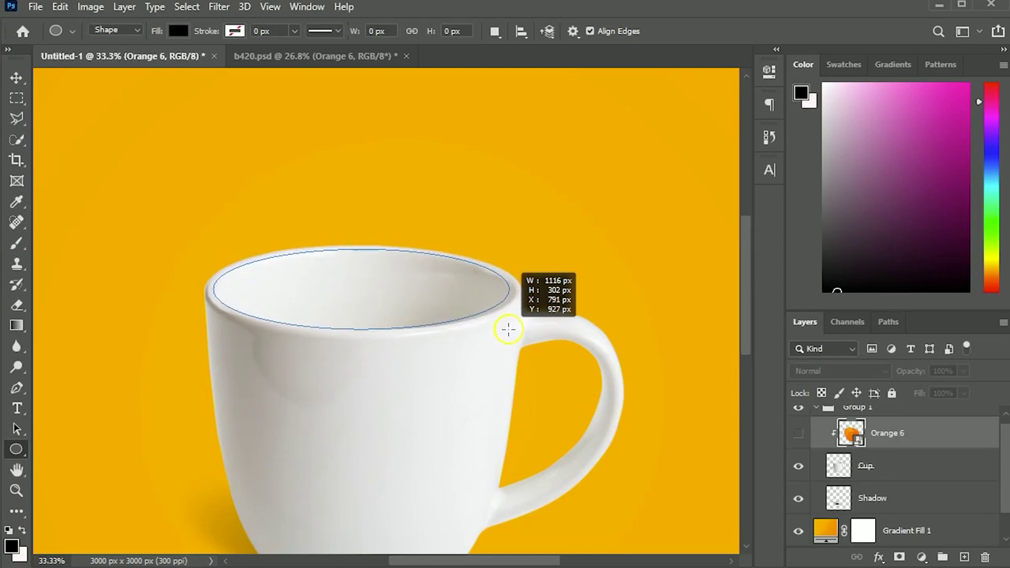
{"action": "left_click_drag", "start_coordinate": [507, 330], "coordinate": [515, 330]}
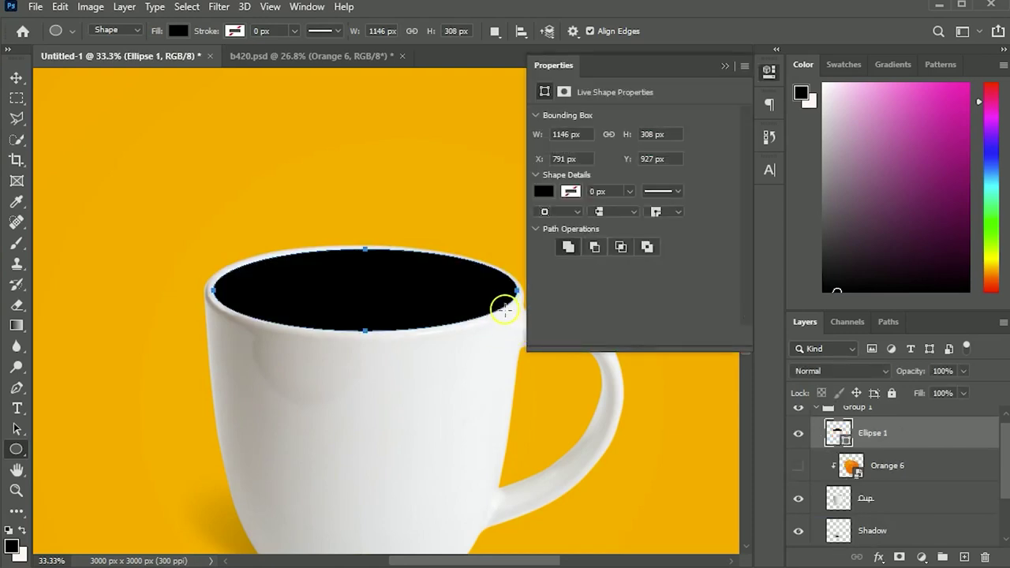
Nudge Ellipse 1 with the Move tool and arrow keys until it sits on the rim.
{"action": "key", "text": "v"}
{"action": "left_click", "coordinate": [725, 67]}
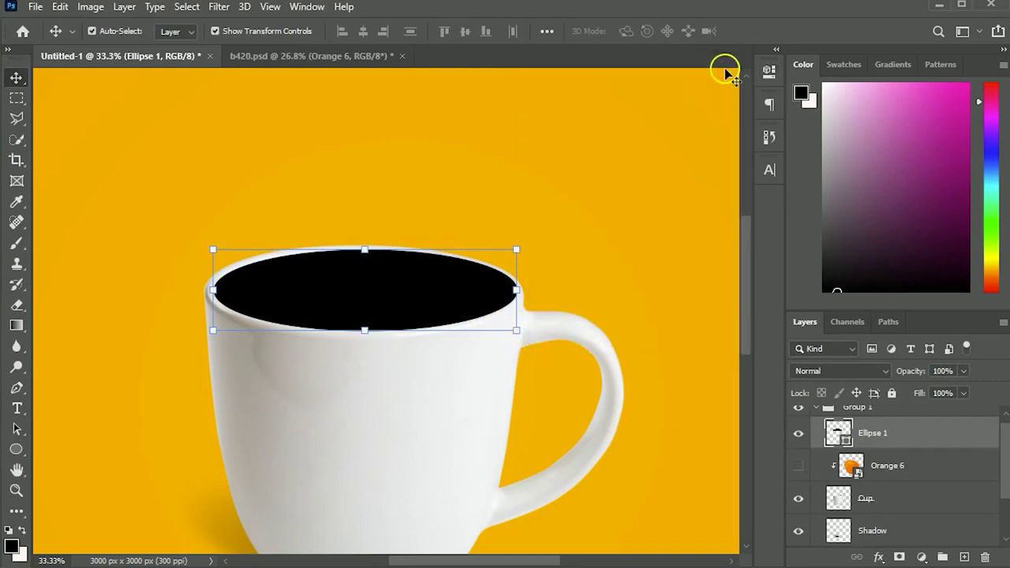
{"action": "left_click_drag", "start_coordinate": [458, 300], "coordinate": [453, 295]}
{"action": "key", "text": "Down"}
{"action": "key", "text": "Down"}
{"action": "key", "text": "Down"}
{"action": "key", "text": "Right"}
{"action": "key", "text": "Right"}
{"action": "key", "text": "Right"}
{"action": "key", "text": "Down"}
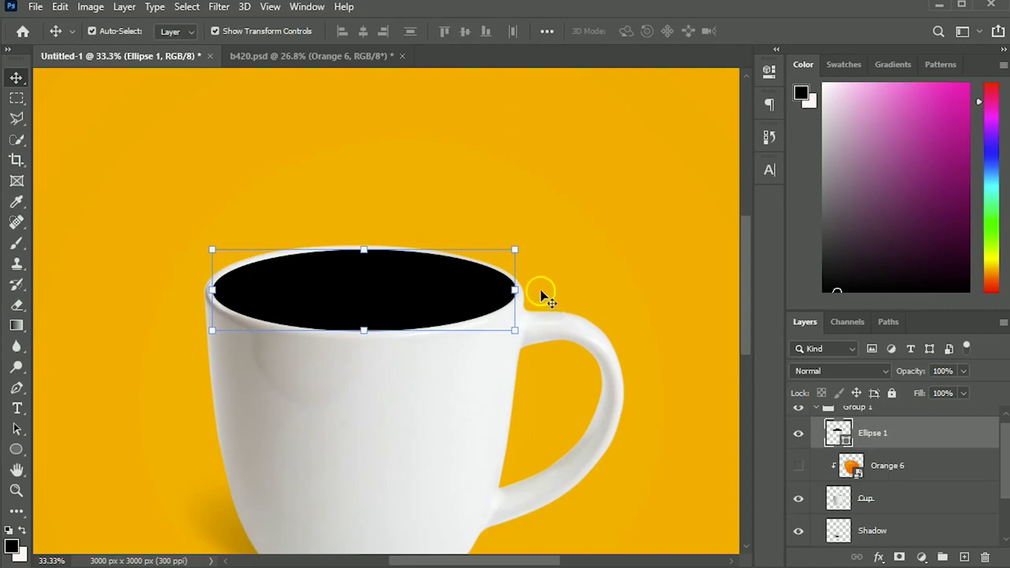
{"action": "left_click", "coordinate": [582, 282]}
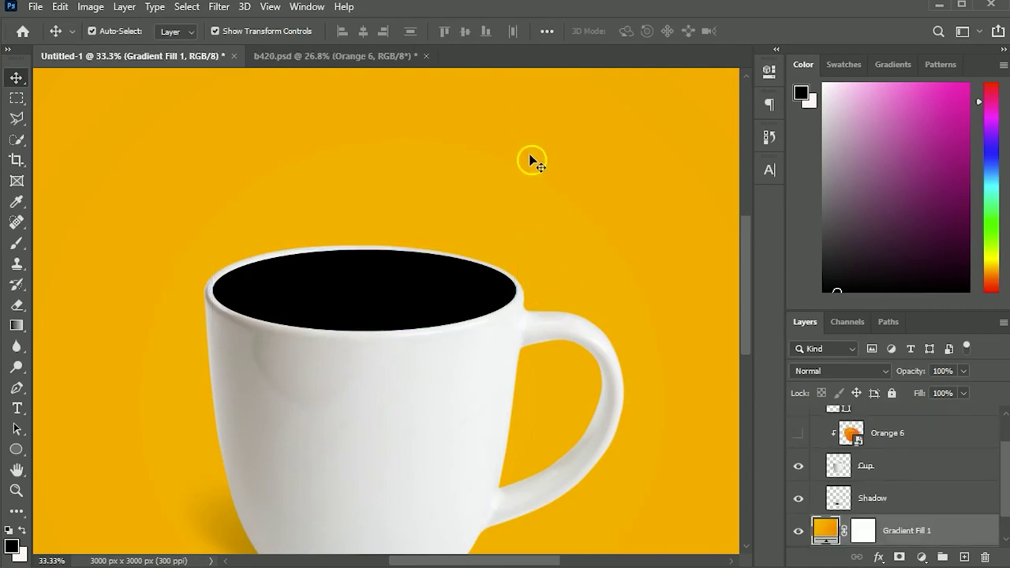
Show the Orange 6 texture again and copy the round slice Orange 4 from b420.psd.
{"action": "left_click", "coordinate": [798, 434]}
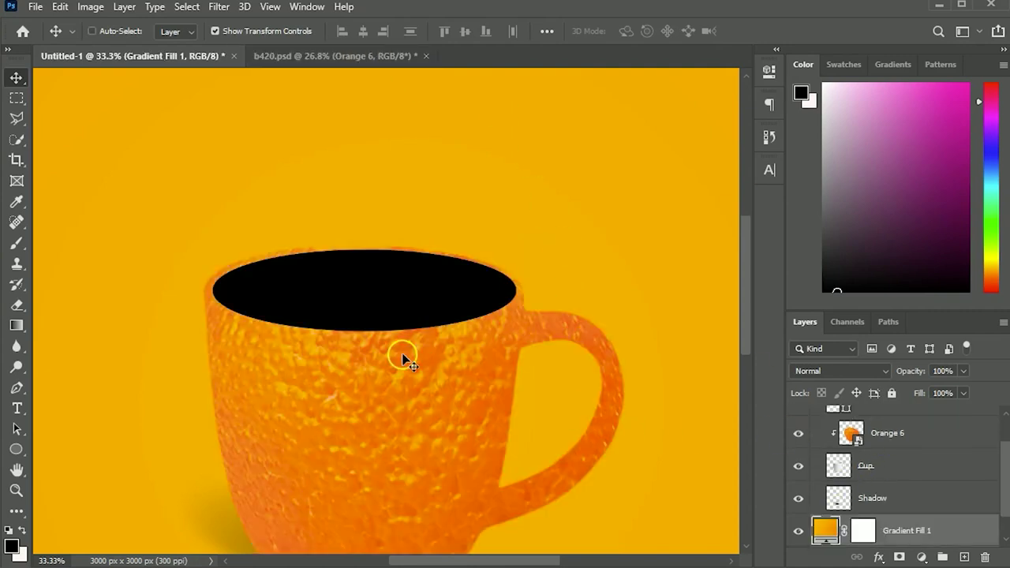
{"action": "key", "text": "ctrl+0"}
{"action": "left_click", "coordinate": [315, 56]}
{"action": "key", "text": "ctrl+c"}
{"action": "left_click", "coordinate": [201, 335]}
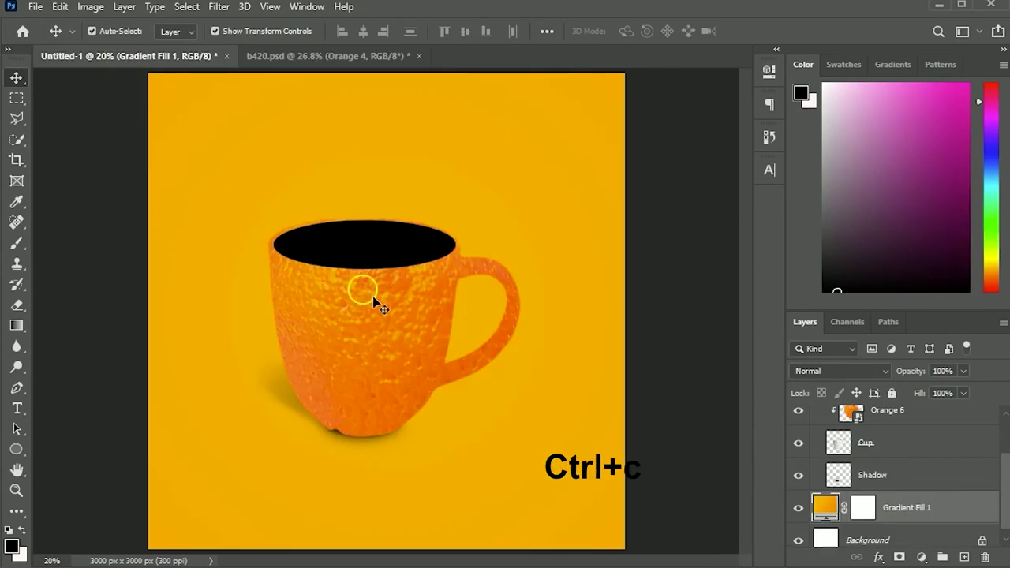
Paste the orange slice into Untitled-1, raise its layer to the top and place it on the rim.
{"action": "left_click_drag", "start_coordinate": [201, 336], "coordinate": [418, 320]}
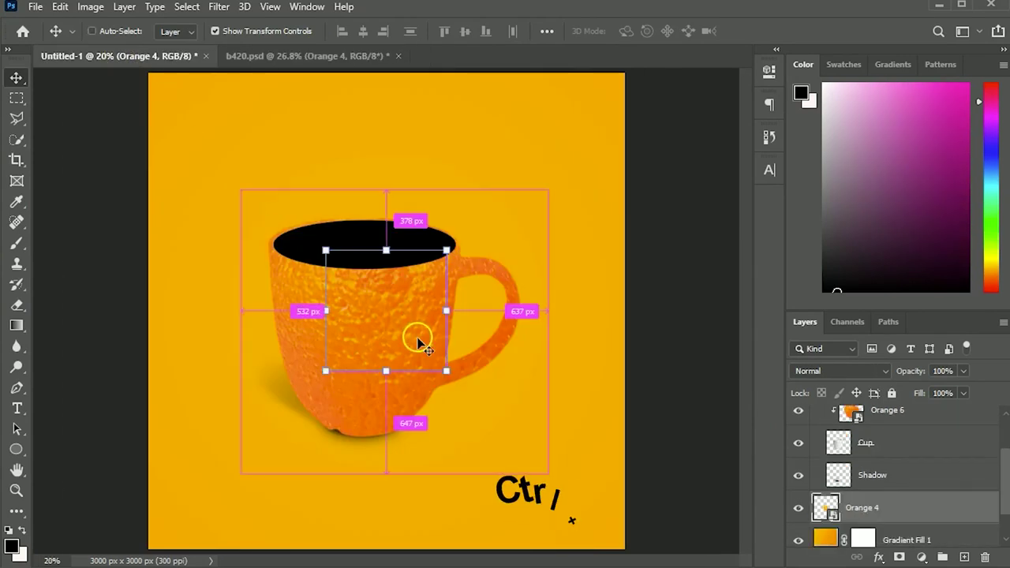
{"action": "key", "text": "ctrl+v"}
{"action": "left_click_drag", "start_coordinate": [898, 515], "coordinate": [893, 476]}
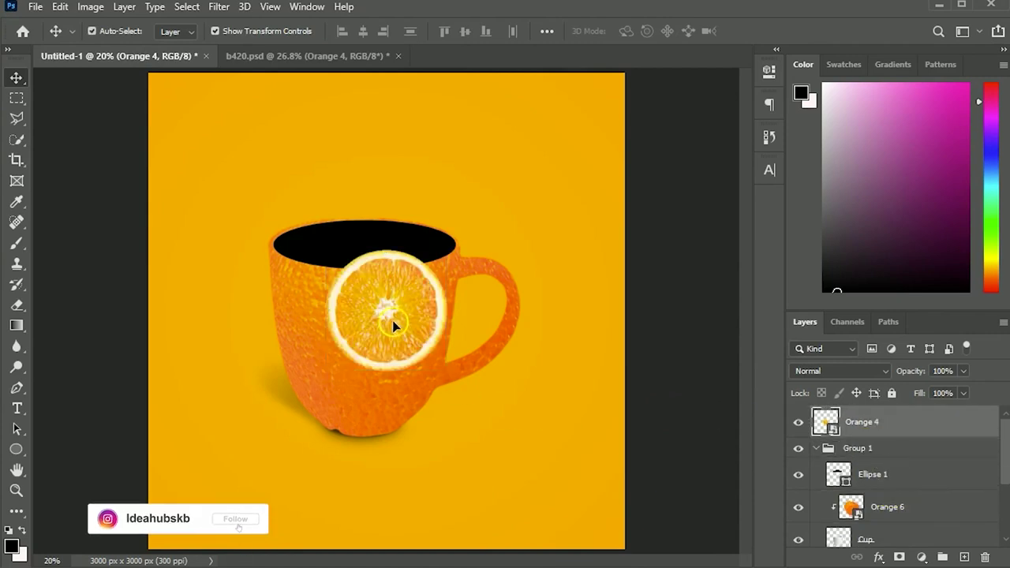
{"action": "left_click_drag", "start_coordinate": [394, 325], "coordinate": [372, 281]}
{"action": "scroll", "coordinate": [372, 281], "scroll_direction": "up", "scroll_amount": 2}
{"action": "scroll", "coordinate": [363, 339], "scroll_direction": "up", "scroll_amount": 3}
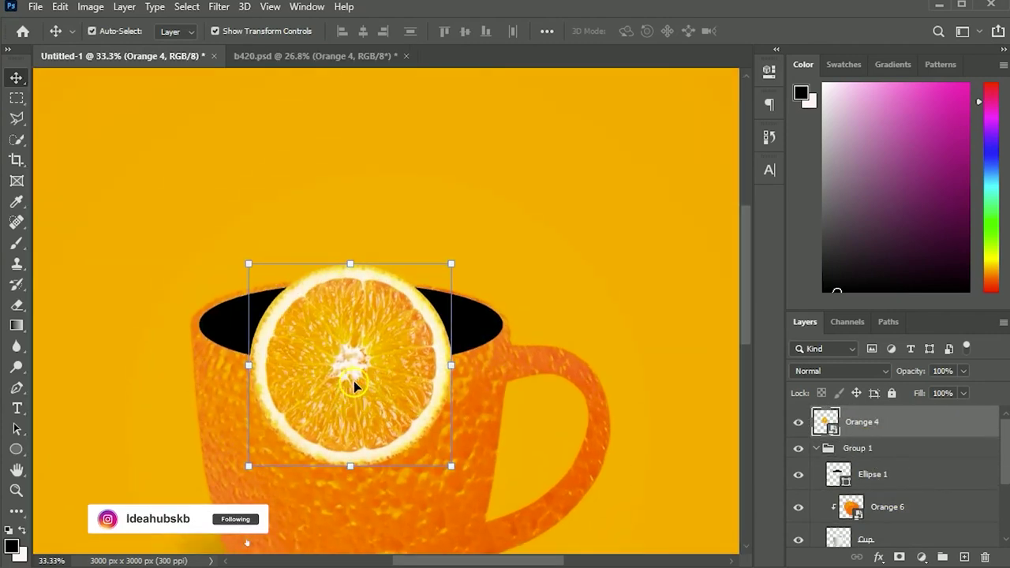
Flatten and widen Orange 4 into an ellipse matching the cup rim.
{"action": "key", "text": "ctrl+t"}
{"action": "right_click", "coordinate": [343, 365]}
{"action": "left_click", "coordinate": [379, 182]}
{"action": "left_click_drag", "start_coordinate": [352, 465], "coordinate": [355, 384]}
{"action": "left_click_drag", "start_coordinate": [360, 268], "coordinate": [348, 276]}
{"action": "left_click_drag", "start_coordinate": [455, 327], "coordinate": [504, 325]}
{"action": "left_click_drag", "start_coordinate": [263, 330], "coordinate": [190, 325]}
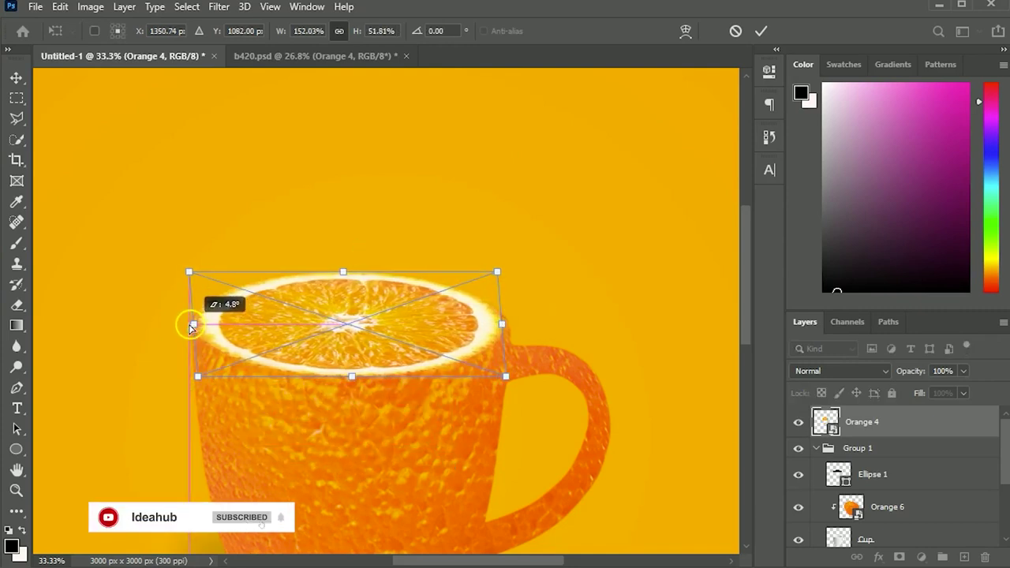
{"action": "left_click_drag", "start_coordinate": [349, 271], "coordinate": [340, 281]}
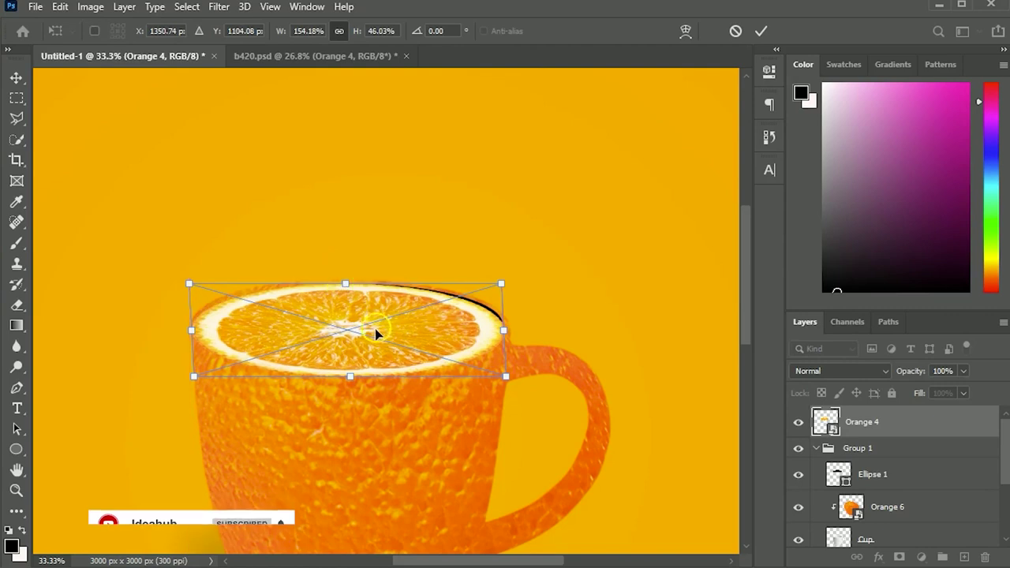
{"action": "left_click_drag", "start_coordinate": [379, 324], "coordinate": [382, 322]}
{"action": "left_click", "coordinate": [761, 31]}
Move Orange 4 into Group 1 above Ellipse 1 and clip it to the ellipse.
{"action": "left_click_drag", "start_coordinate": [868, 422], "coordinate": [890, 470]}
{"action": "right_click", "coordinate": [896, 446]}
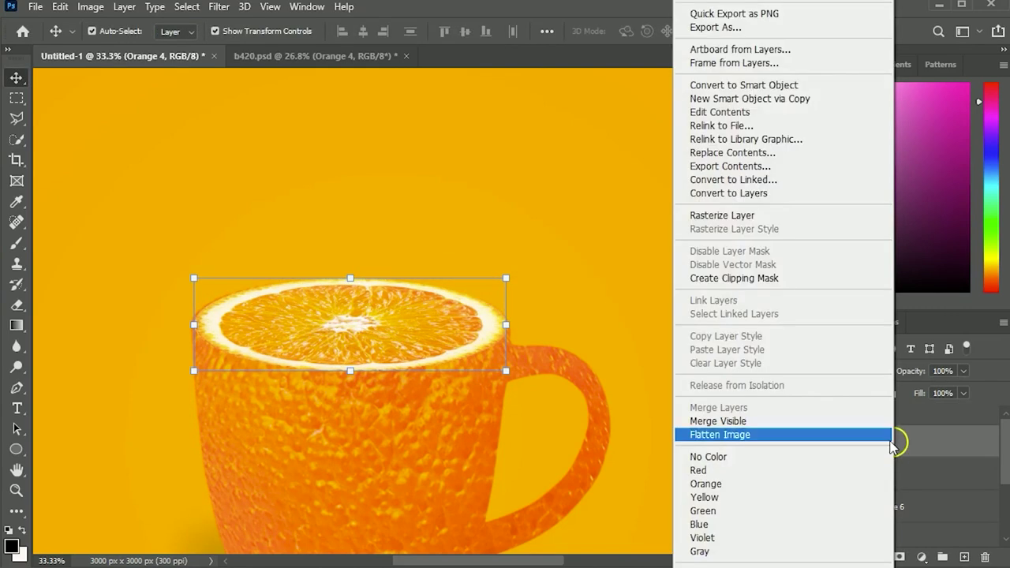
{"action": "left_click", "coordinate": [714, 278]}
{"action": "left_click_drag", "start_coordinate": [390, 336], "coordinate": [392, 338]}
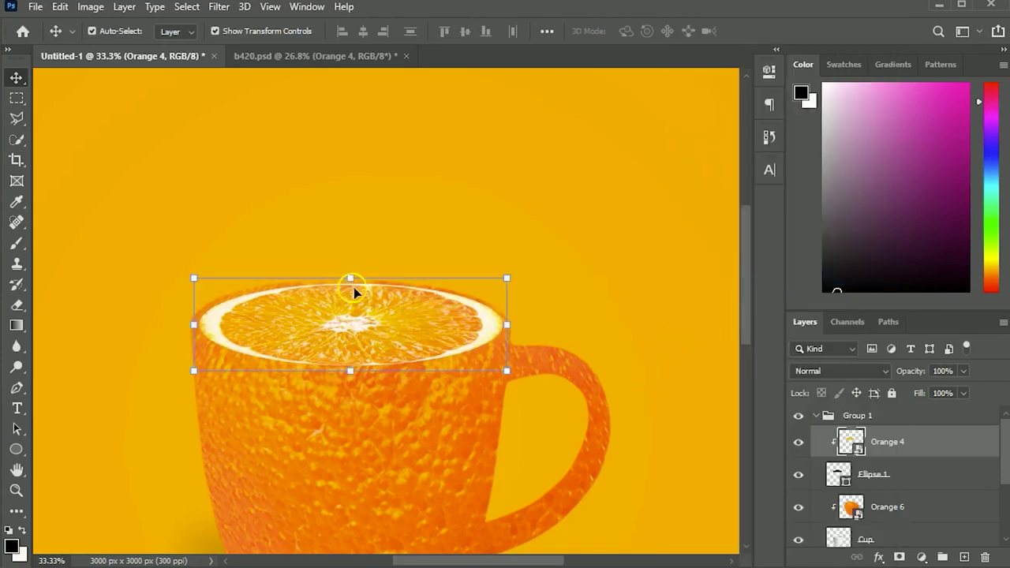
{"action": "left_click_drag", "start_coordinate": [351, 289], "coordinate": [352, 290]}
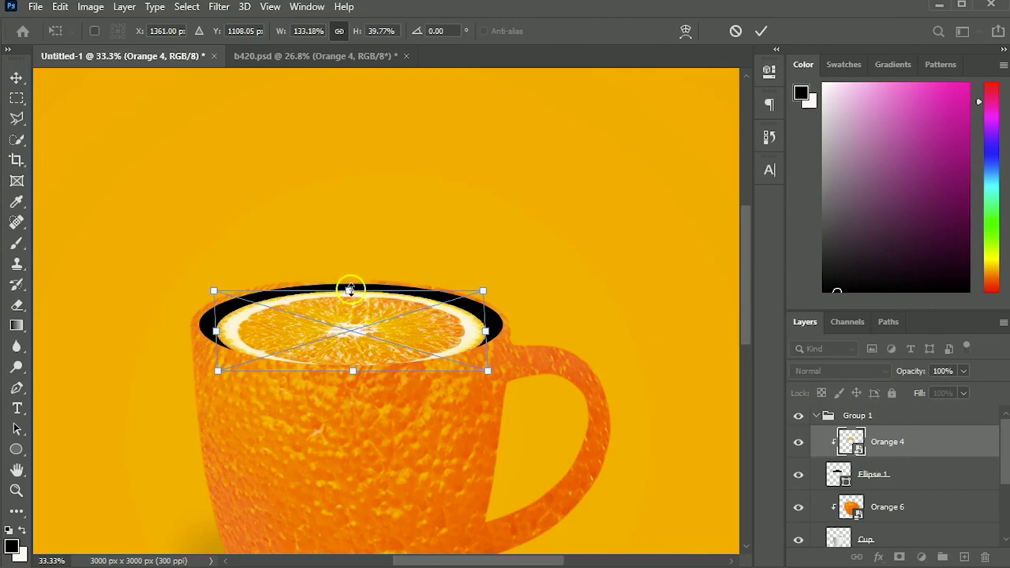
{"action": "left_click_drag", "start_coordinate": [357, 338], "coordinate": [359, 332]}
{"action": "key", "text": "Return"}
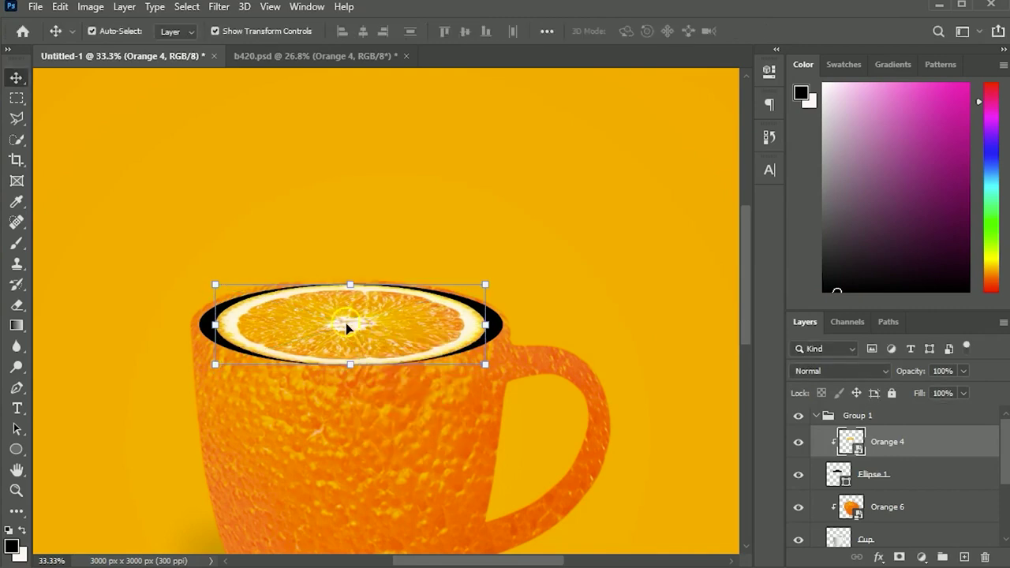
Rescale the slice to about 151.76% × 40.27% so it hides the black rim edge.
{"action": "key", "text": "ctrl+t"}
{"action": "right_click", "coordinate": [349, 325]}
{"action": "key", "text": "Escape"}
{"action": "left_click_drag", "start_coordinate": [481, 346], "coordinate": [503, 326]}
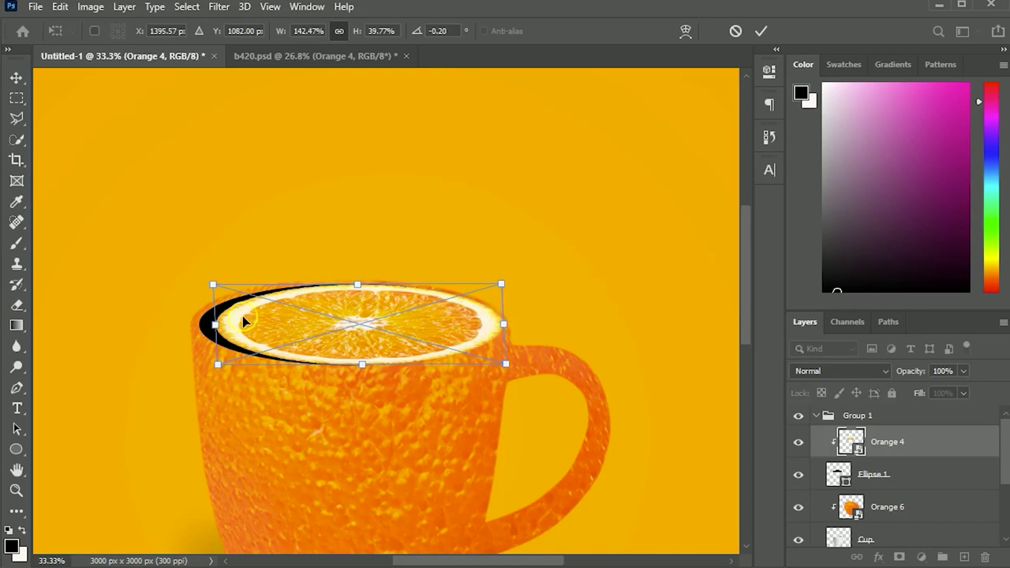
{"action": "left_click_drag", "start_coordinate": [215, 324], "coordinate": [198, 324]}
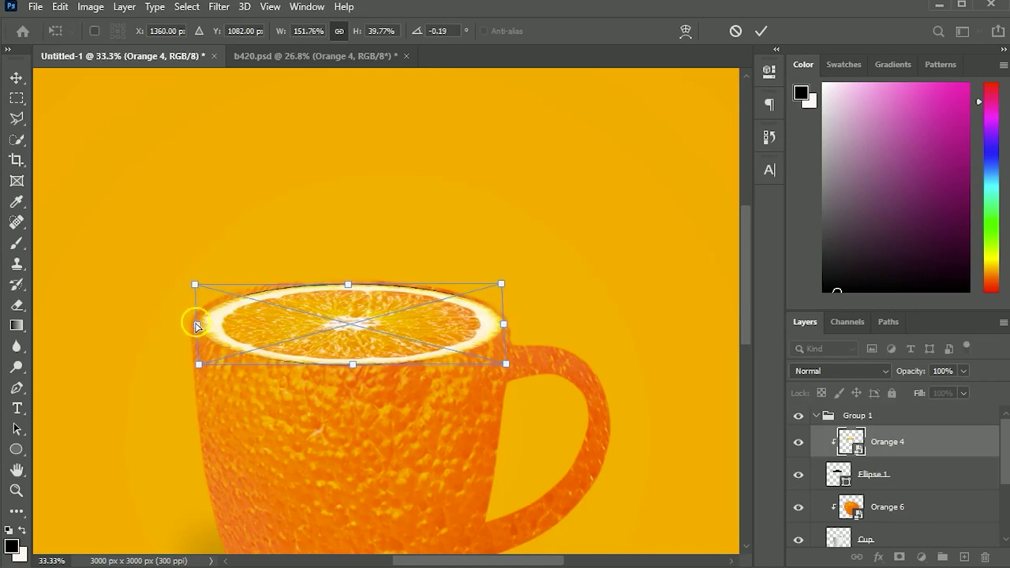
{"action": "left_click_drag", "start_coordinate": [348, 286], "coordinate": [346, 284]}
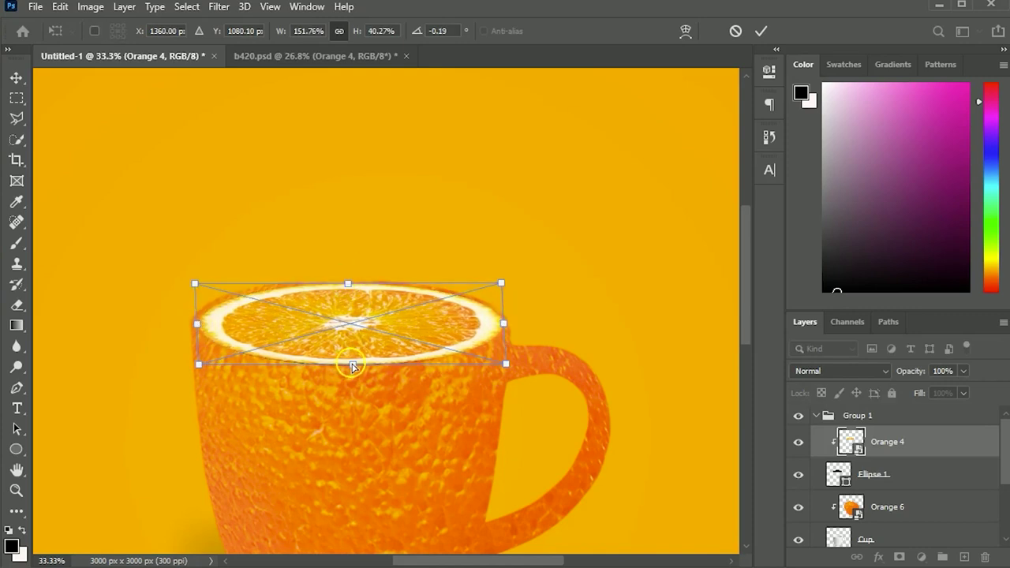
{"action": "left_click_drag", "start_coordinate": [352, 366], "coordinate": [354, 368]}
{"action": "left_click", "coordinate": [761, 31]}
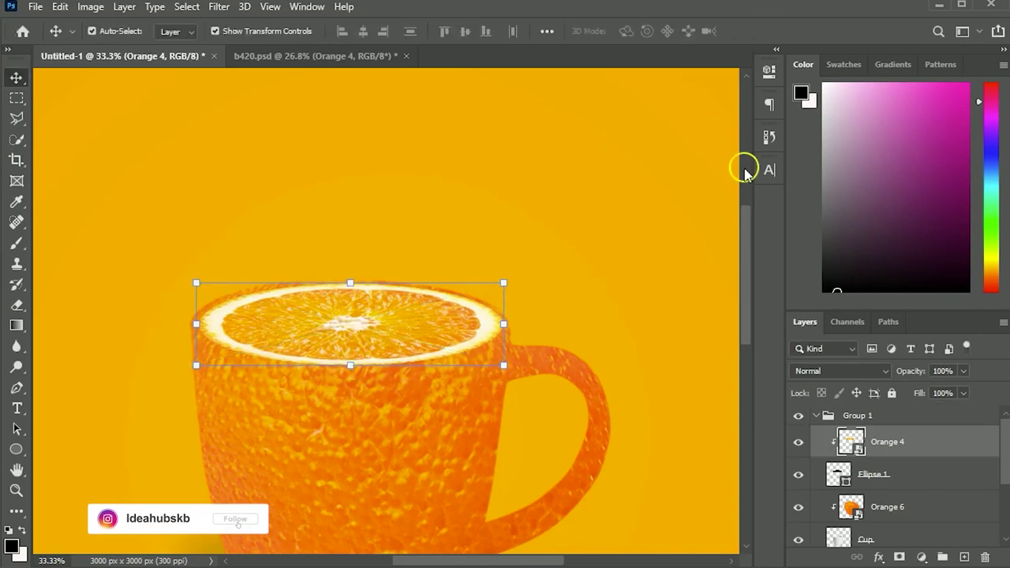
Fit the canvas in view, select Orange 6 and open the fill/adjustment layer menu.
{"action": "key", "text": "ctrl+0"}
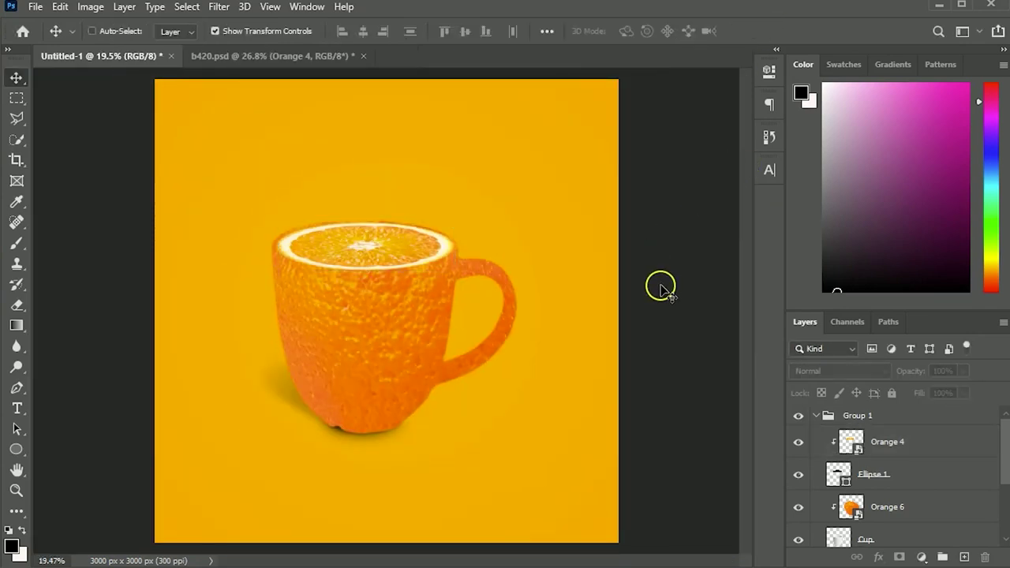
{"action": "key", "text": "ctrl+plus"}
{"action": "key", "text": "ctrl+plus"}
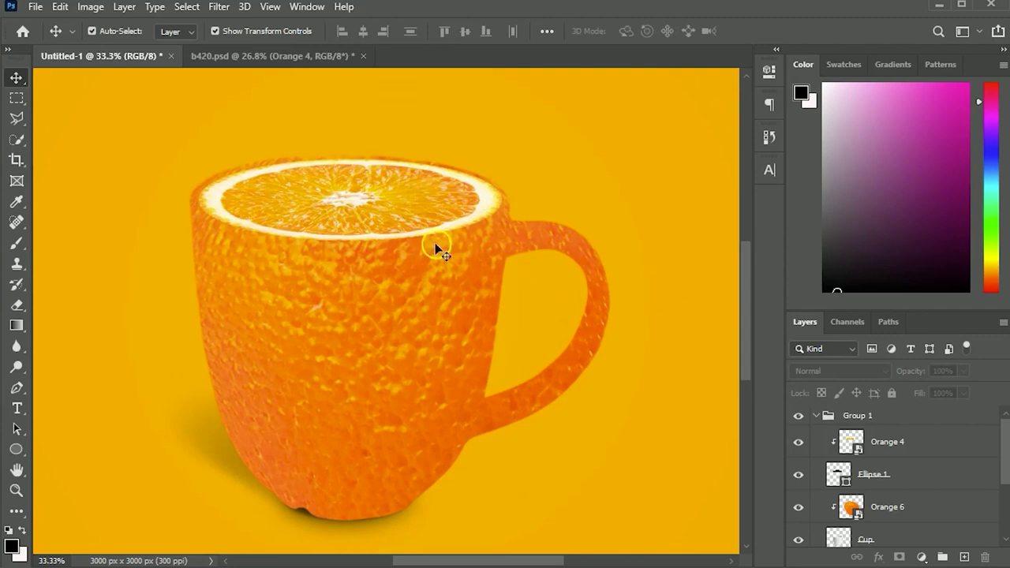
{"action": "left_click_drag", "start_coordinate": [406, 384], "coordinate": [410, 357]}
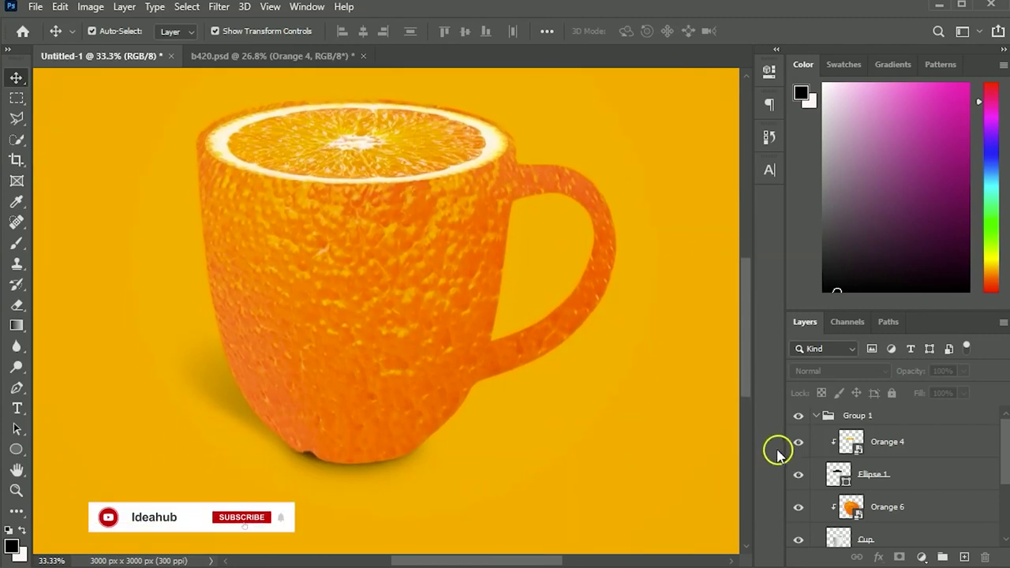
{"action": "key", "text": "ctrl+0"}
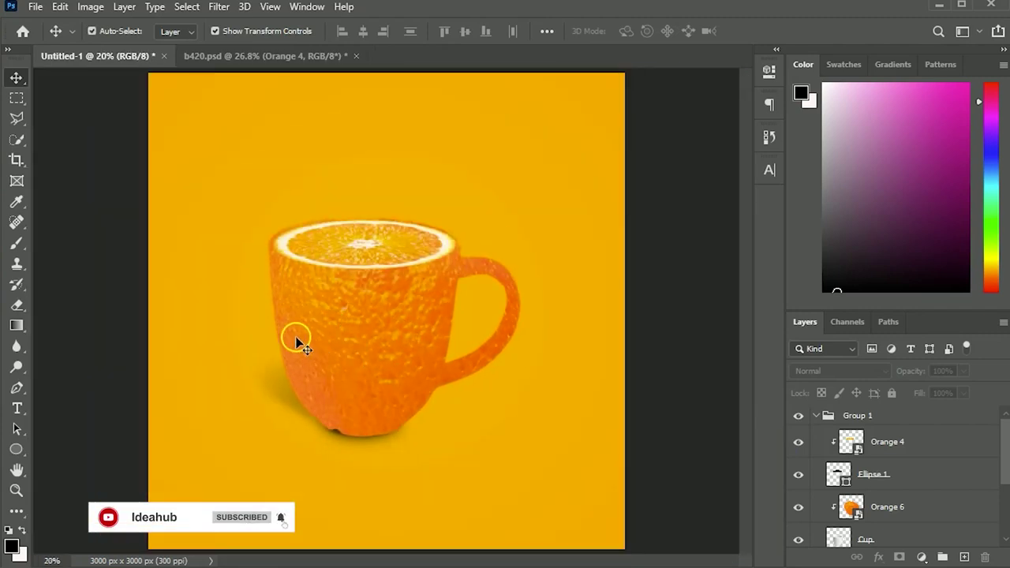
{"action": "scroll", "coordinate": [908, 458], "scroll_direction": "down", "scroll_amount": 1}
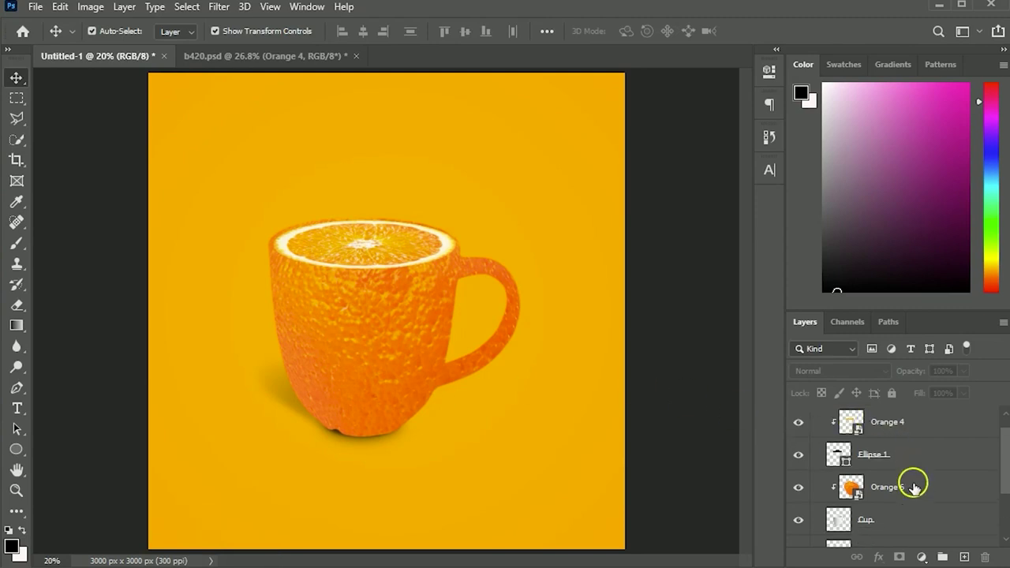
{"action": "left_click", "coordinate": [914, 487]}
{"action": "left_click", "coordinate": [921, 557]}
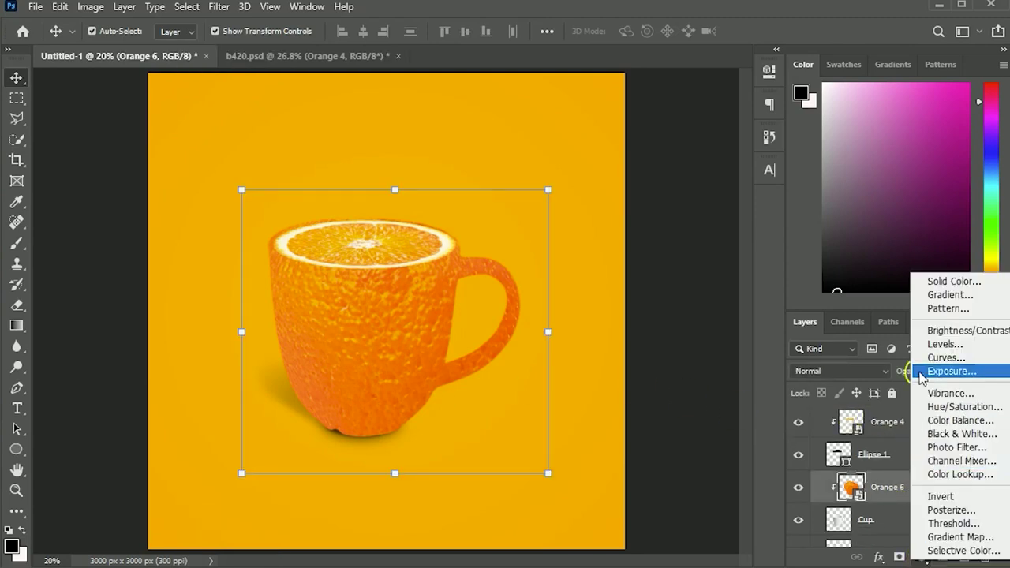
Add Curves 1 with highlights pulled down, clip it to Orange 6 and invert its mask.
{"action": "left_click", "coordinate": [922, 357]}
{"action": "left_click_drag", "start_coordinate": [726, 165], "coordinate": [727, 183]}
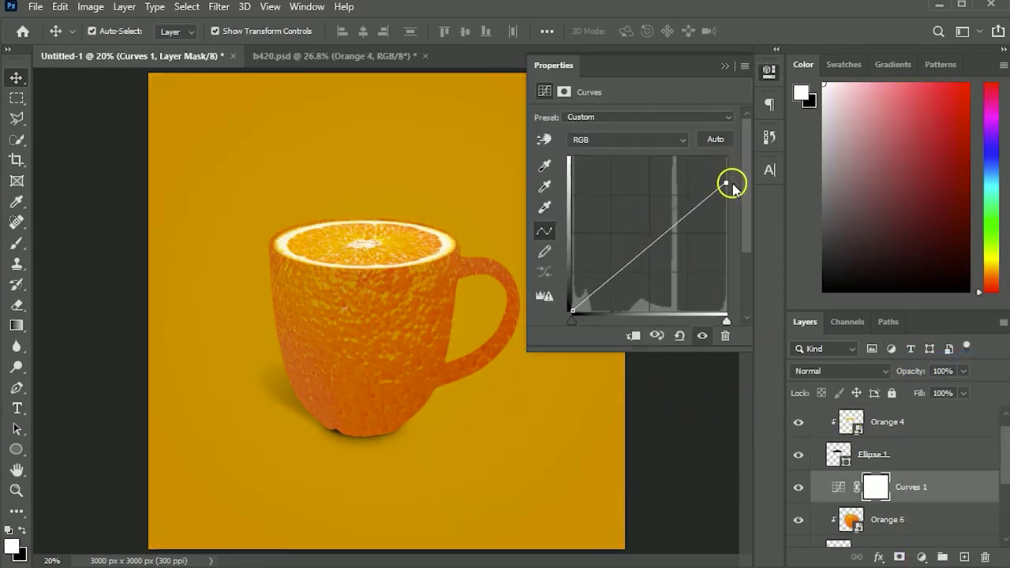
{"action": "left_click", "coordinate": [631, 336]}
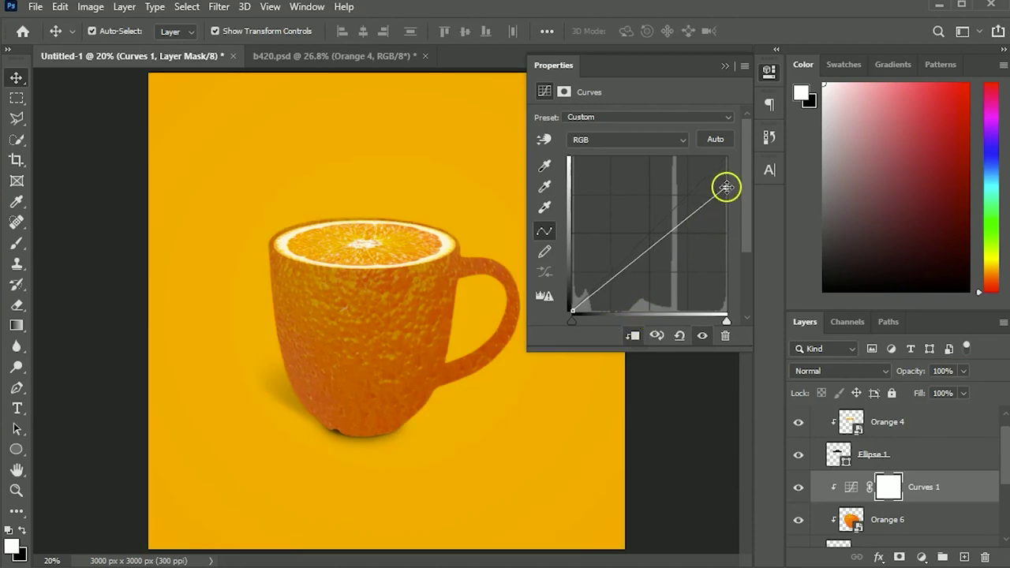
{"action": "left_click", "coordinate": [728, 68]}
{"action": "key", "text": "ctrl+i"}
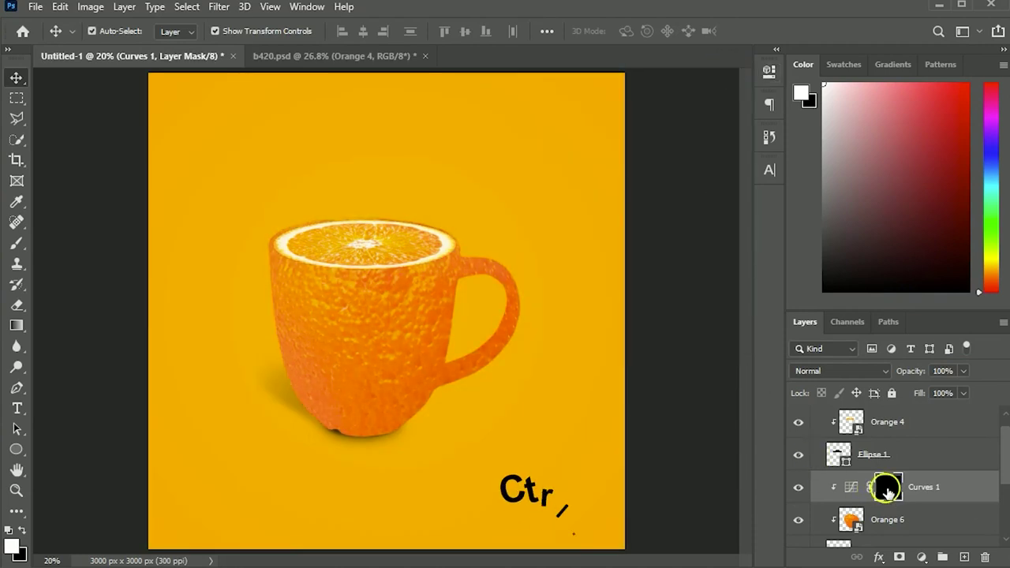
{"action": "left_click", "coordinate": [17, 243]}
{"action": "scroll", "coordinate": [886, 474], "scroll_direction": "up", "scroll_amount": 1}
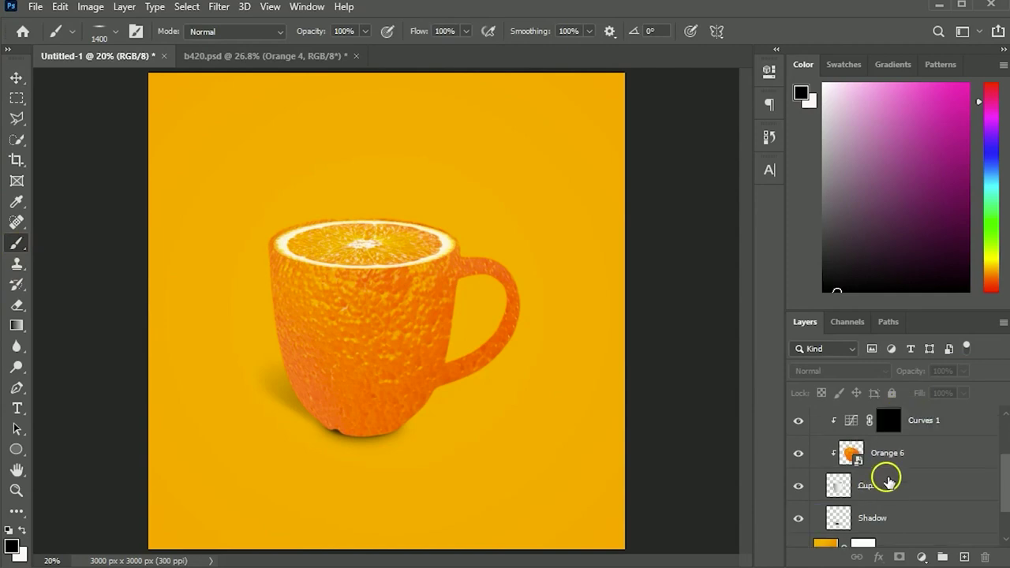
Paint white at 56% opacity with a soft brush on the Curves 1 mask over the cup's lower right.
{"action": "left_click", "coordinate": [915, 420]}
{"action": "key", "text": "x"}
{"action": "left_click", "coordinate": [110, 31]}
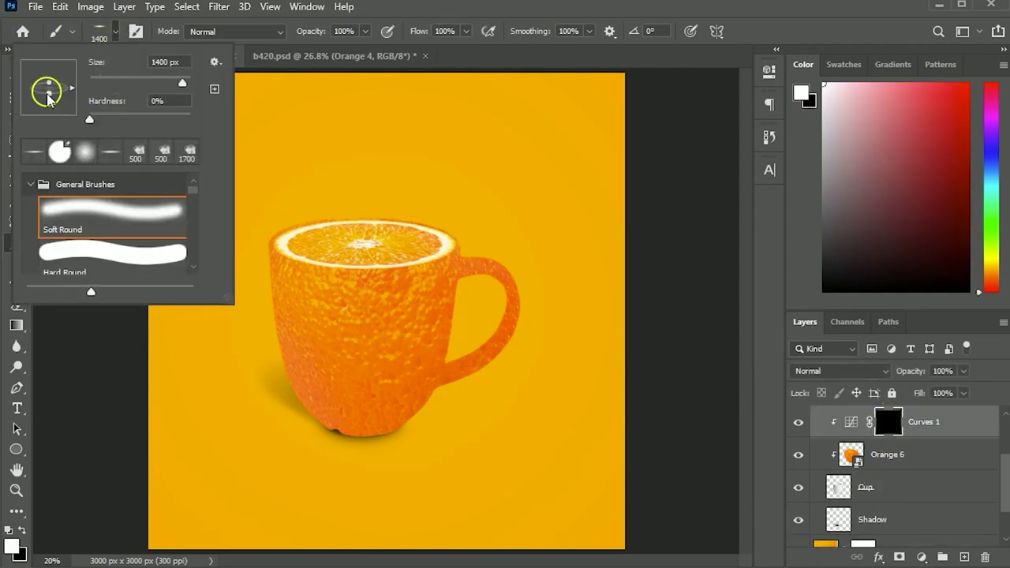
{"action": "left_click", "coordinate": [101, 31]}
{"action": "key", "text": "bracketleft"}
{"action": "key", "text": "bracketleft"}
{"action": "key", "text": "bracketleft"}
{"action": "key", "text": "bracketleft"}
{"action": "key", "text": "bracketleft"}
{"action": "key", "text": "bracketleft"}
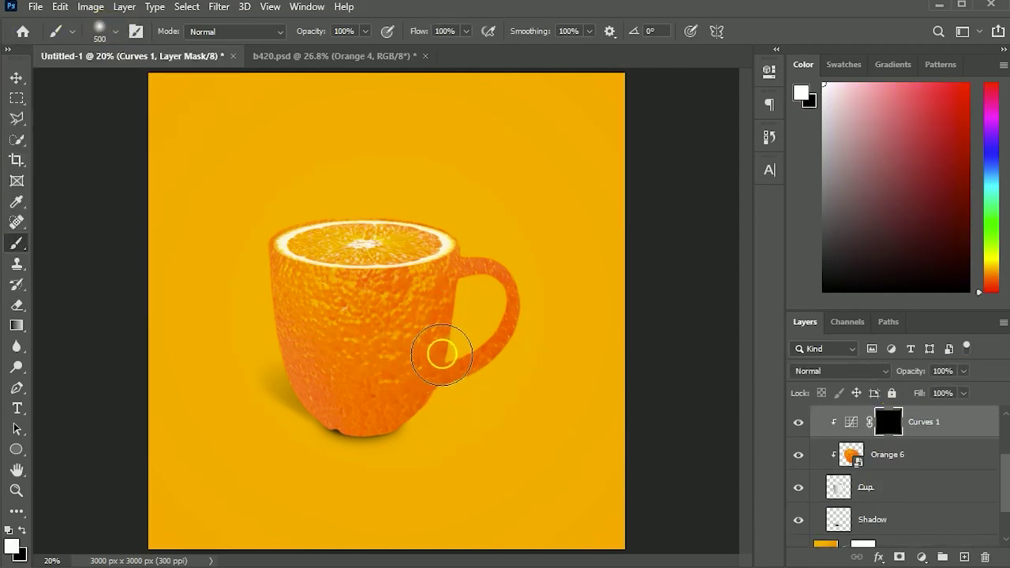
{"action": "left_click_drag", "start_coordinate": [427, 338], "coordinate": [433, 347]}
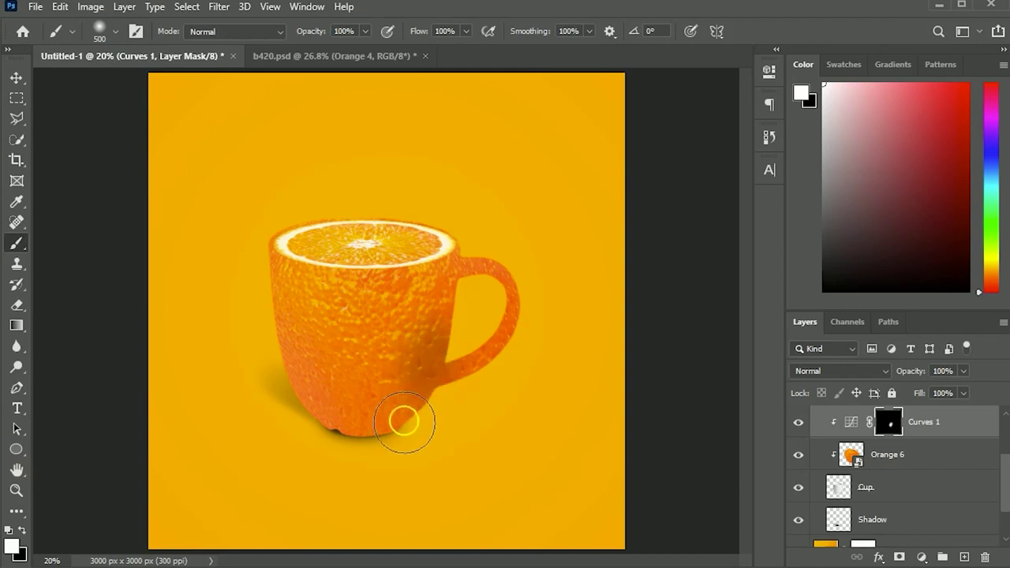
{"action": "key", "text": "ctrl+z"}
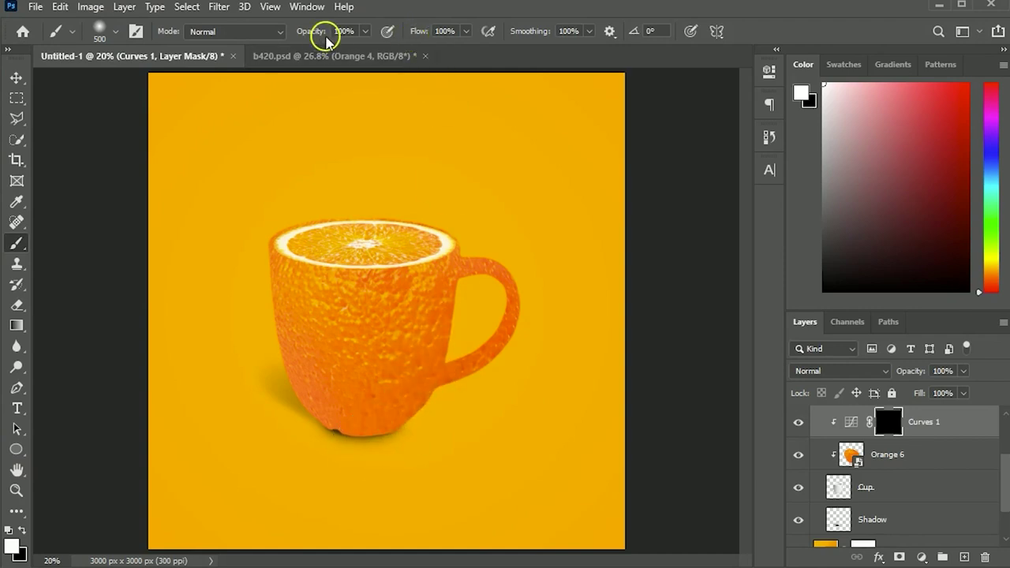
{"action": "left_click_drag", "start_coordinate": [294, 30], "coordinate": [289, 30]}
{"action": "left_click_drag", "start_coordinate": [472, 363], "coordinate": [352, 440]}
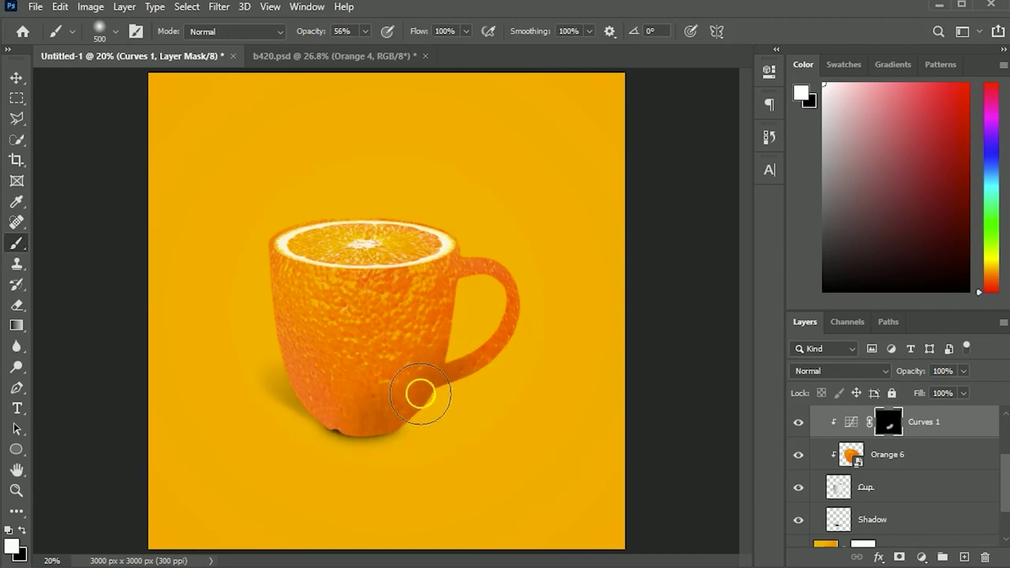
Copy the wedge Orange 5 with Shadow 5 from b420.psd and paste them into Untitled-1.
{"action": "key", "text": "v"}
{"action": "key", "text": "x"}
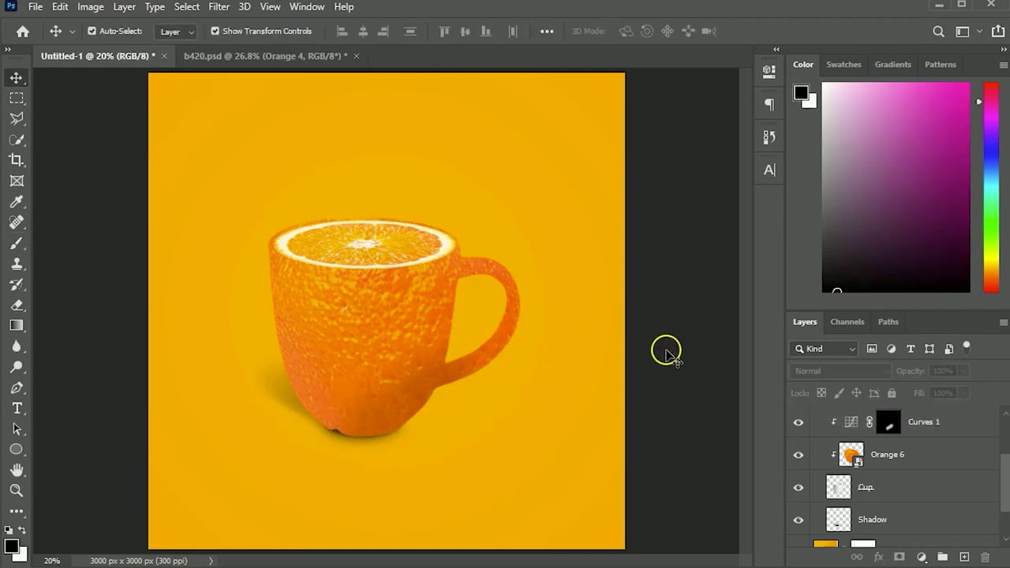
{"action": "left_click", "coordinate": [260, 57]}
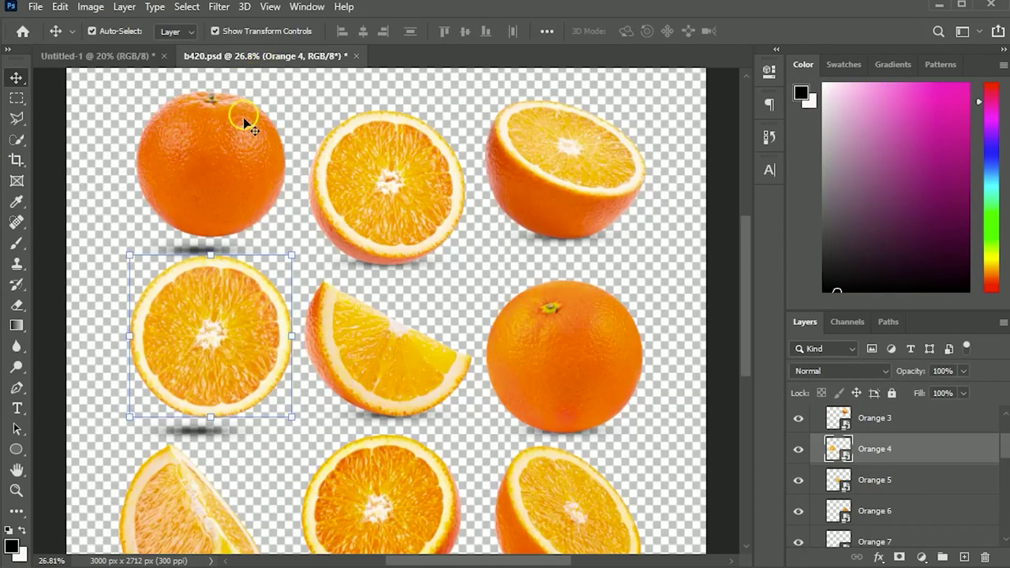
{"action": "left_click", "coordinate": [371, 415], "text": "ctrl"}
{"action": "left_click", "coordinate": [442, 418], "text": "shift"}
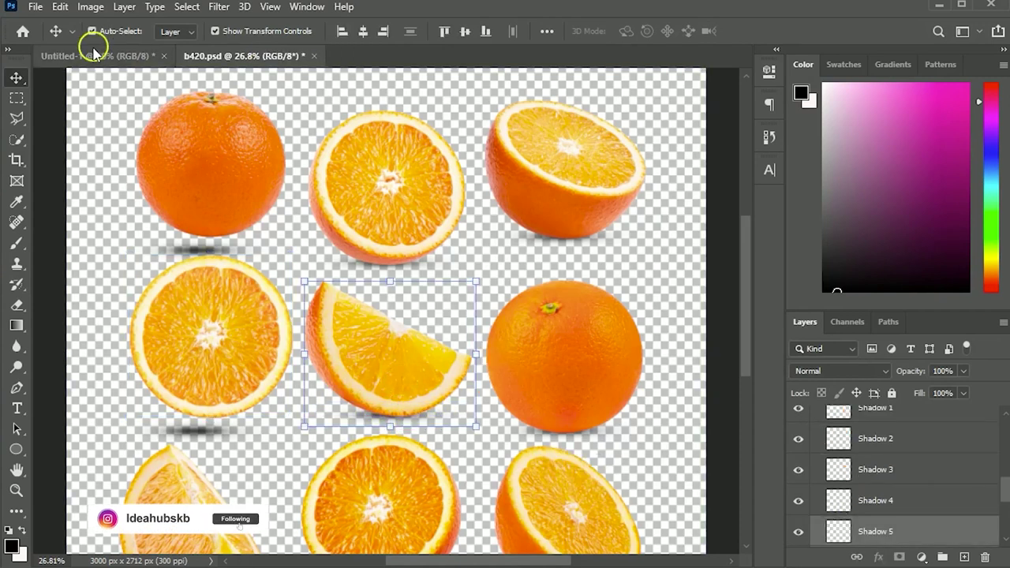
{"action": "left_click", "coordinate": [96, 56]}
{"action": "key", "text": "ctrl+v"}
Flip the wedge horizontally and position it against the cup's lower right front.
{"action": "left_click_drag", "start_coordinate": [397, 324], "coordinate": [397, 405]}
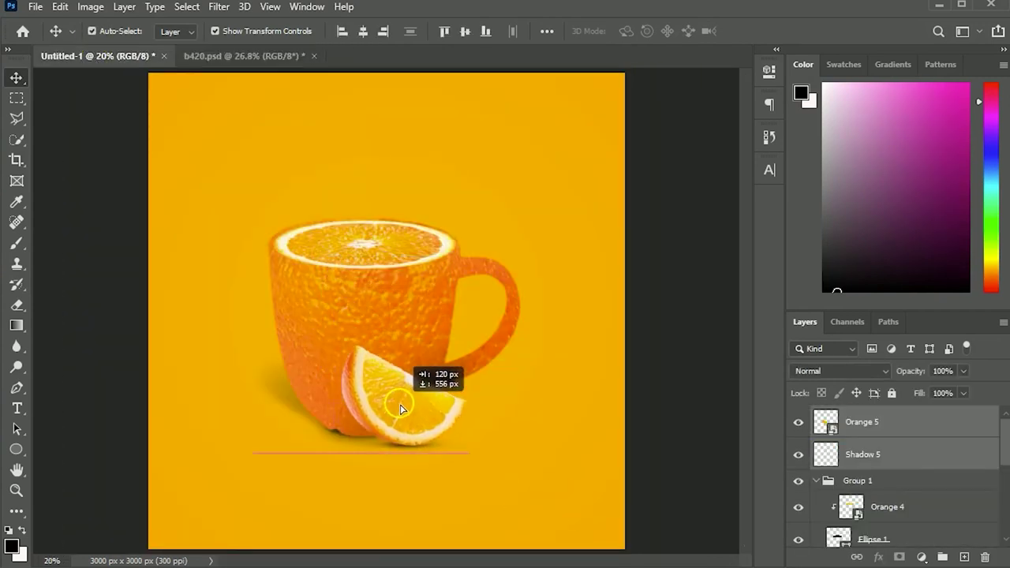
{"action": "key", "text": "ctrl+t"}
{"action": "right_click", "coordinate": [384, 406]}
{"action": "left_click", "coordinate": [418, 381]}
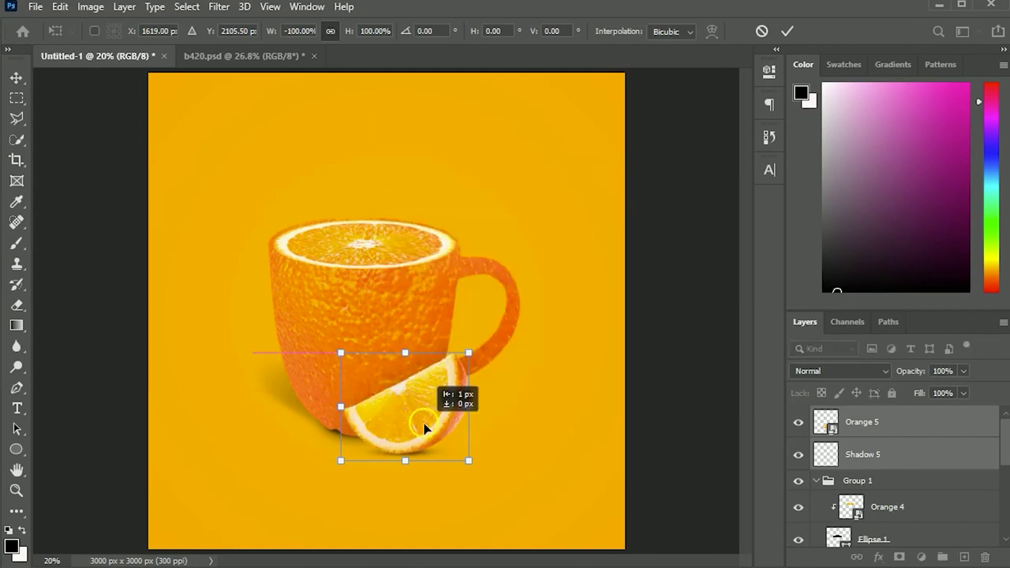
{"action": "mouse_move", "coordinate": [434, 431]}
{"action": "left_mouse_down"}
{"action": "mouse_move", "coordinate": [498, 412]}
{"action": "mouse_move", "coordinate": [455, 401]}
{"action": "left_mouse_up"}
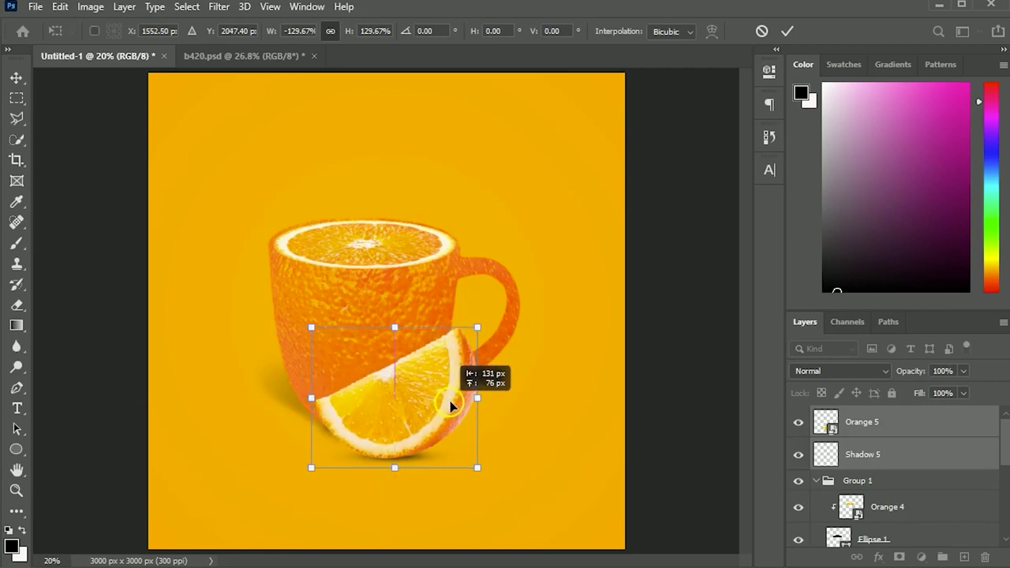
{"action": "key", "text": "Return"}
{"action": "left_click_drag", "start_coordinate": [486, 469], "coordinate": [463, 426]}
{"action": "left_click", "coordinate": [694, 392]}
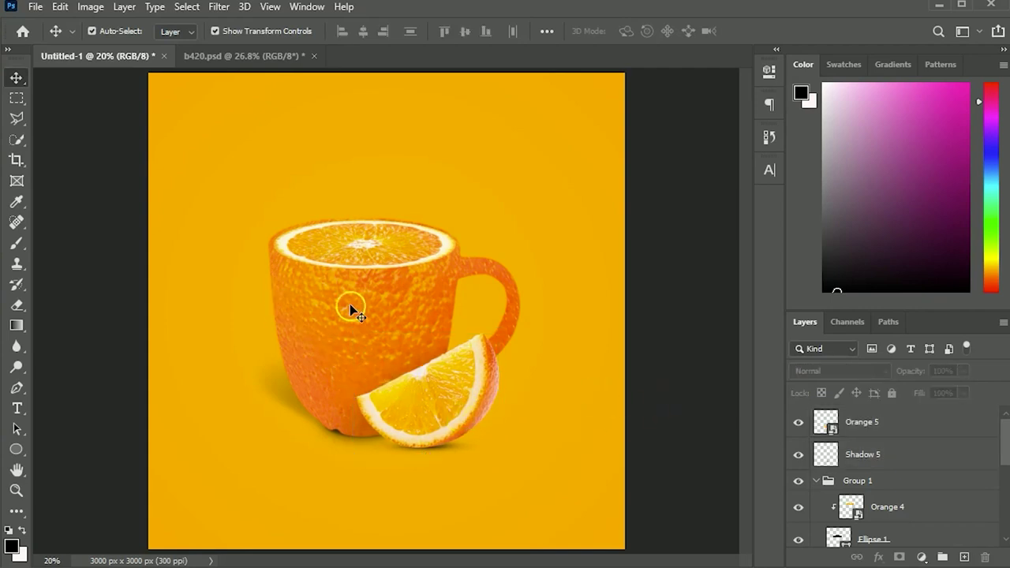
Draw a curved white Pen-tool shape along the top of the cup's handle.
{"action": "key", "text": "ctrl+plus"}
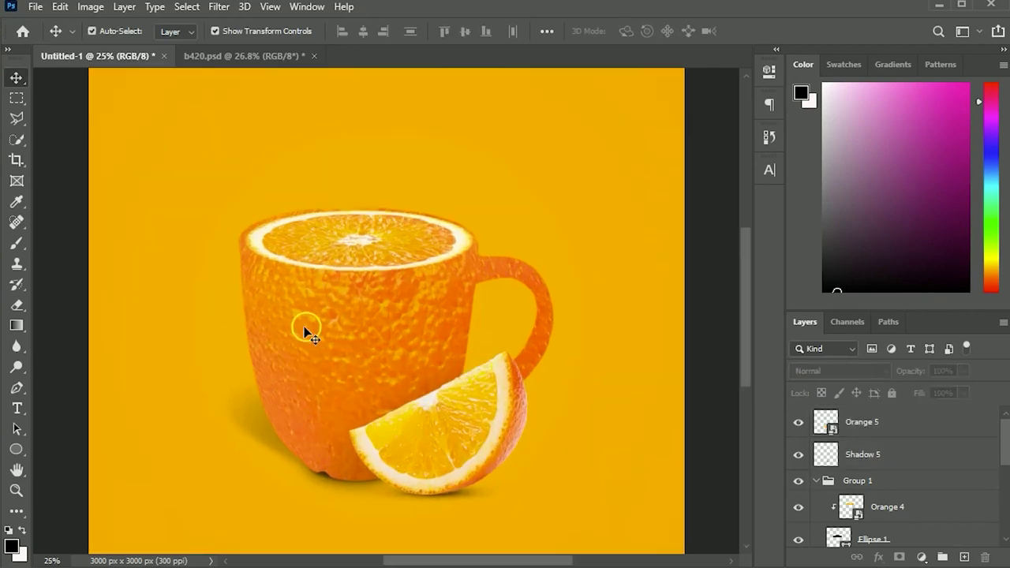
{"action": "key", "text": "ctrl+plus"}
{"action": "key", "text": "ctrl+plus"}
{"action": "scroll", "coordinate": [309, 253], "scroll_direction": "right", "scroll_amount": 3}
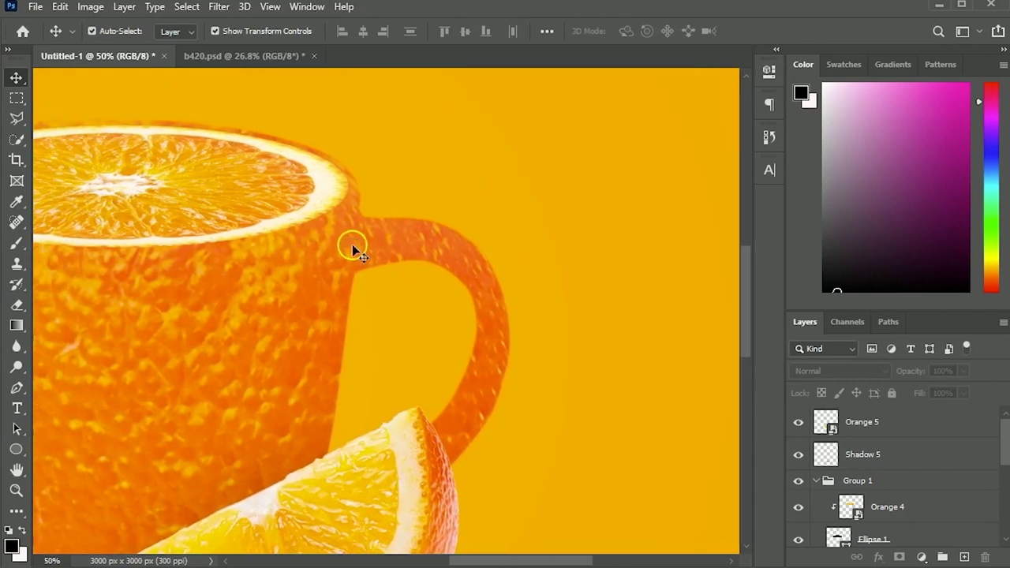
{"action": "left_click", "coordinate": [18, 388]}
{"action": "left_click", "coordinate": [388, 225]}
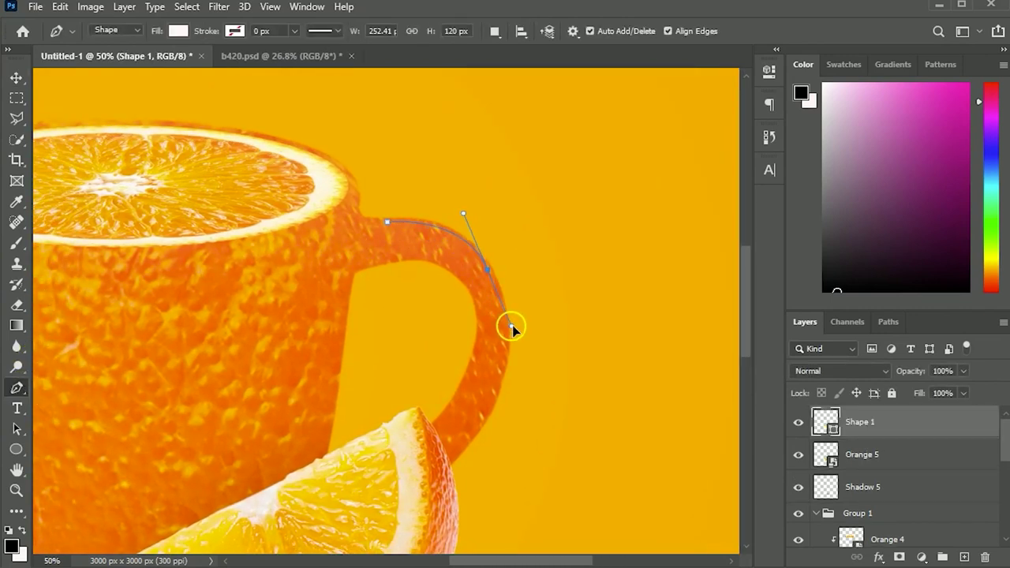
{"action": "left_click_drag", "start_coordinate": [510, 325], "coordinate": [514, 325]}
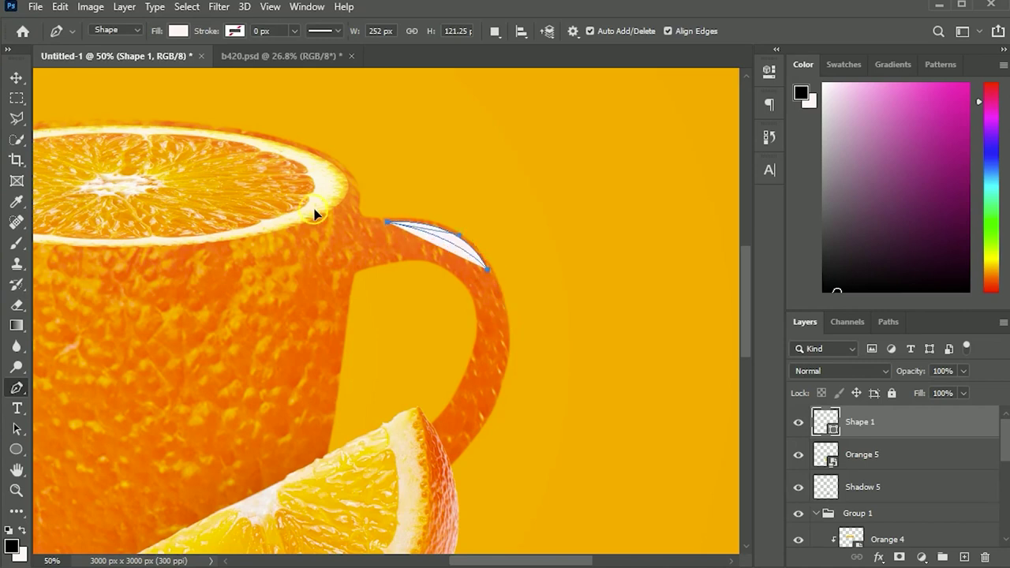
Convert the handle highlight layer, Shape 1, to a Smart Object.
{"action": "key", "text": "v"}
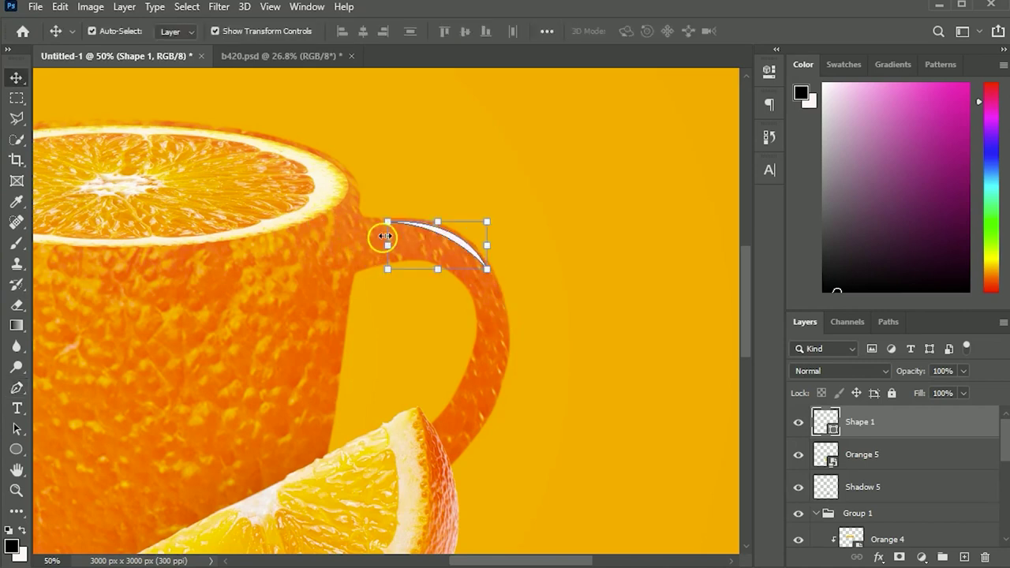
{"action": "key", "text": "ctrl+0"}
{"action": "right_click", "coordinate": [903, 430]}
{"action": "left_click", "coordinate": [742, 162]}
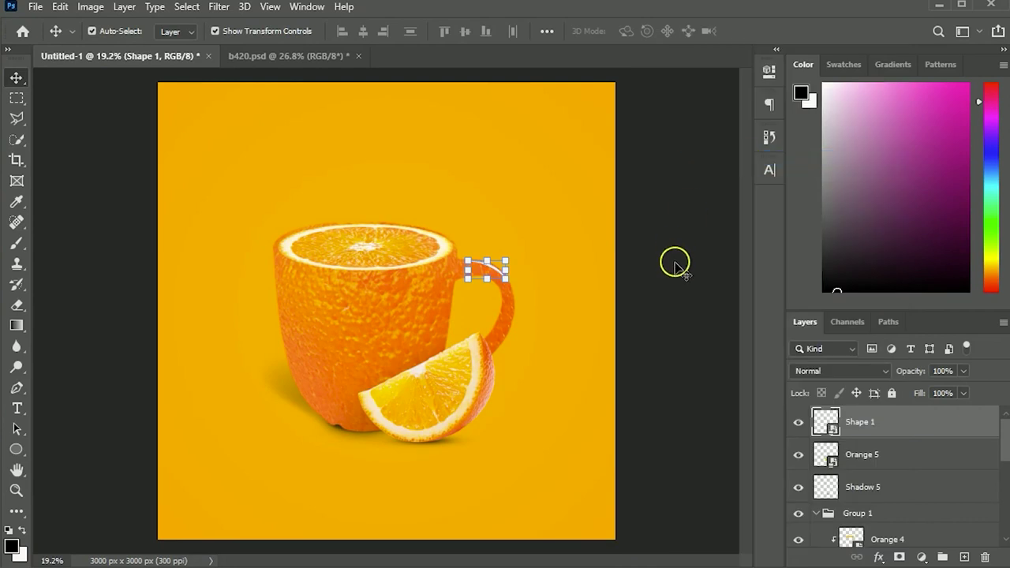
{"action": "left_click", "coordinate": [677, 243]}
{"action": "left_click", "coordinate": [851, 426]}
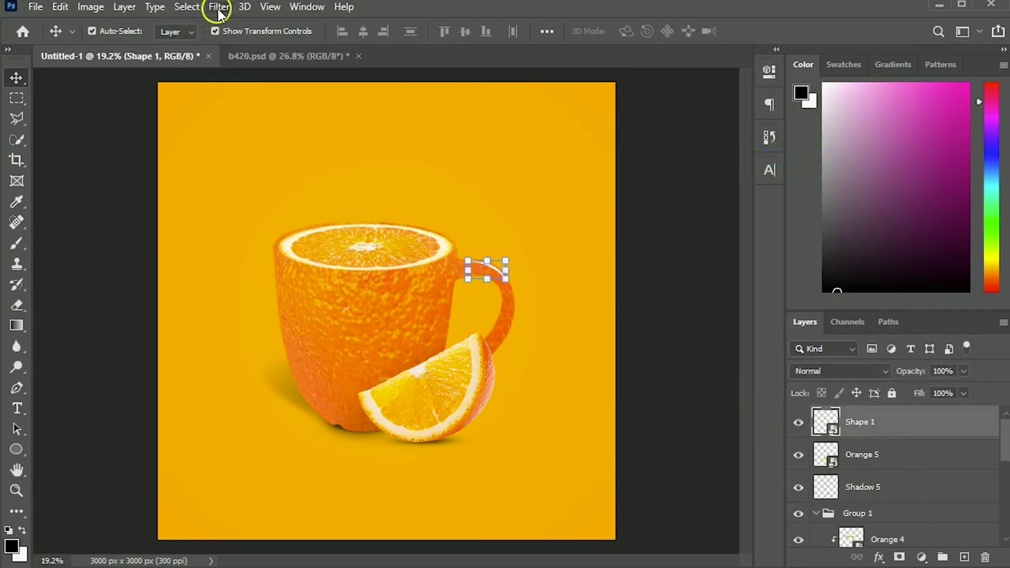
Soften the handle highlight with a 6.6 px Gaussian Blur smart filter.
{"action": "left_click", "coordinate": [219, 8]}
{"action": "left_click", "coordinate": [450, 245]}
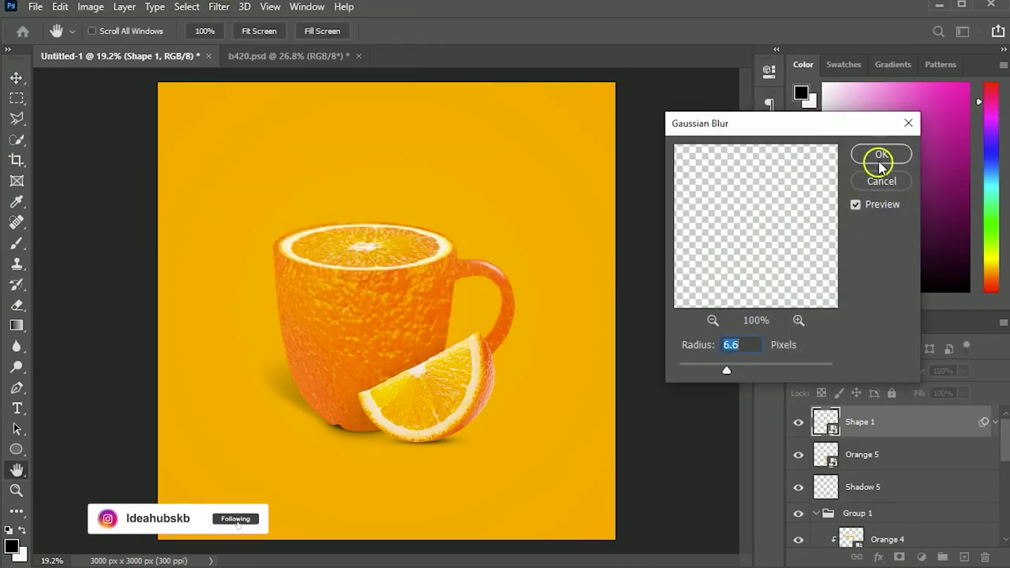
{"action": "left_click", "coordinate": [881, 156]}
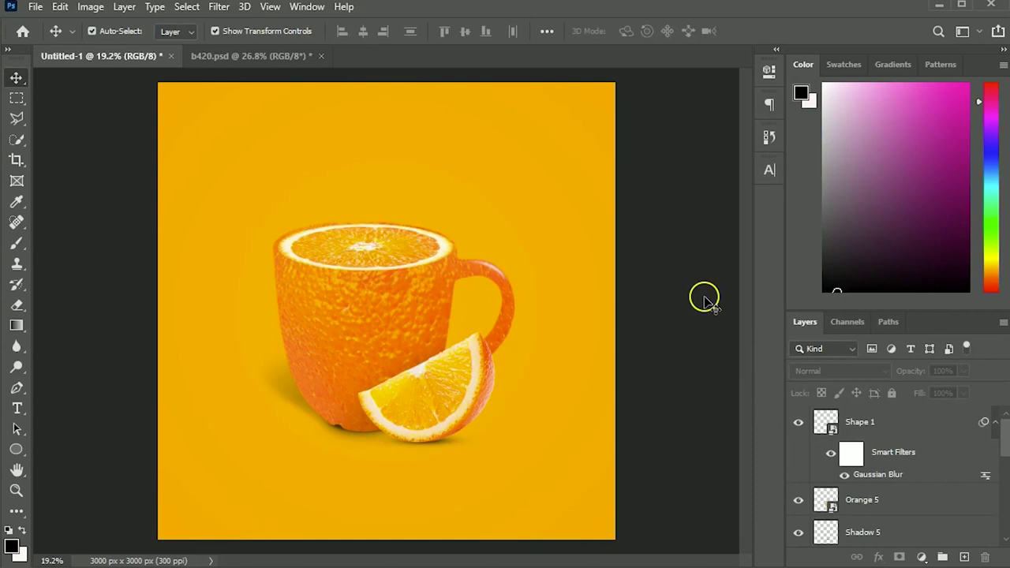
{"action": "key", "text": "ctrl+plus"}
{"action": "key", "text": "ctrl+plus"}
{"action": "left_click_drag", "start_coordinate": [353, 303], "coordinate": [271, 318]}
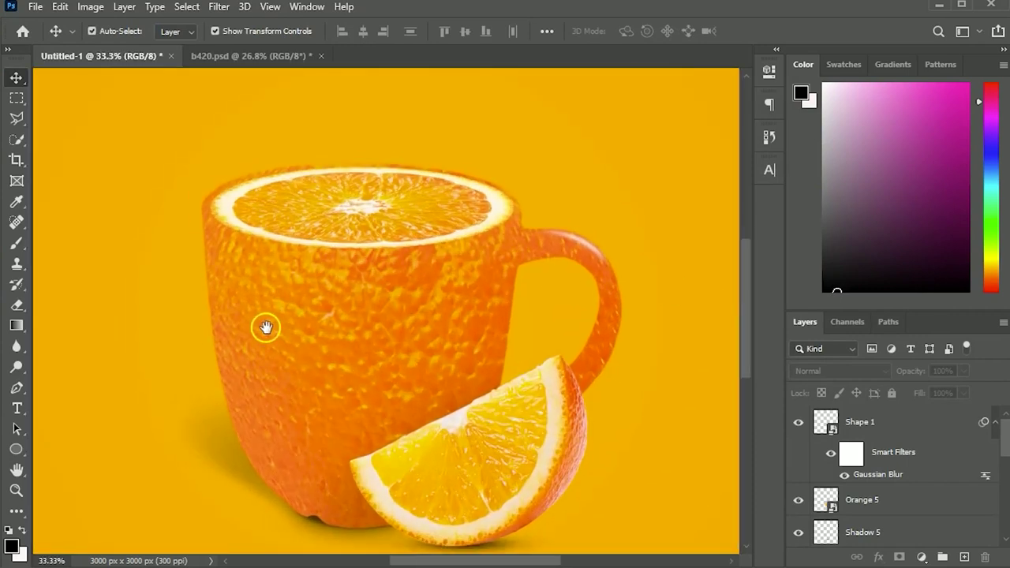
Draw a curved white Pen shape, Shape 2, along the cup's lower left edge.
{"action": "left_click_drag", "start_coordinate": [271, 318], "coordinate": [299, 338]}
{"action": "key", "text": "p"}
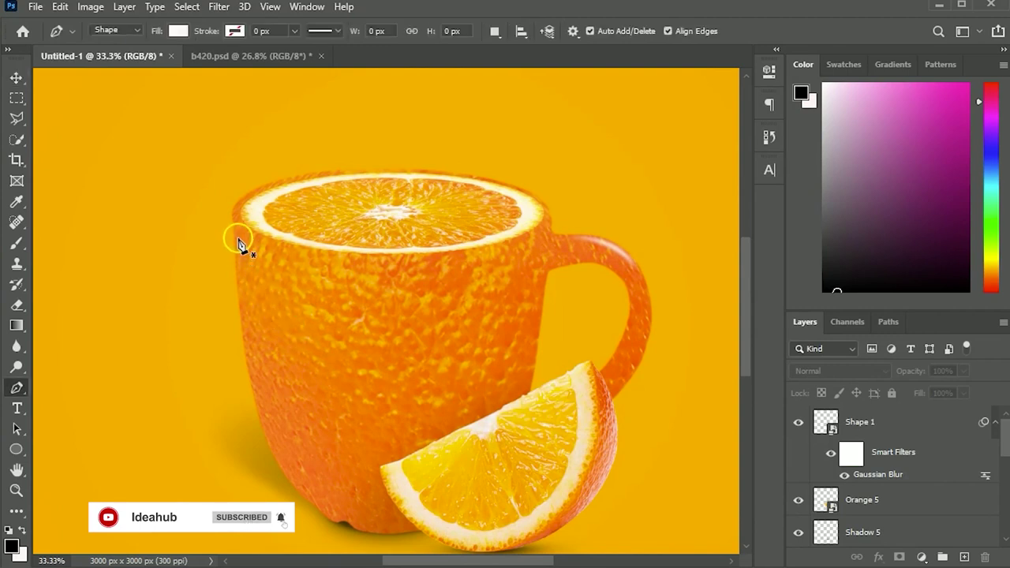
{"action": "left_click", "coordinate": [238, 249]}
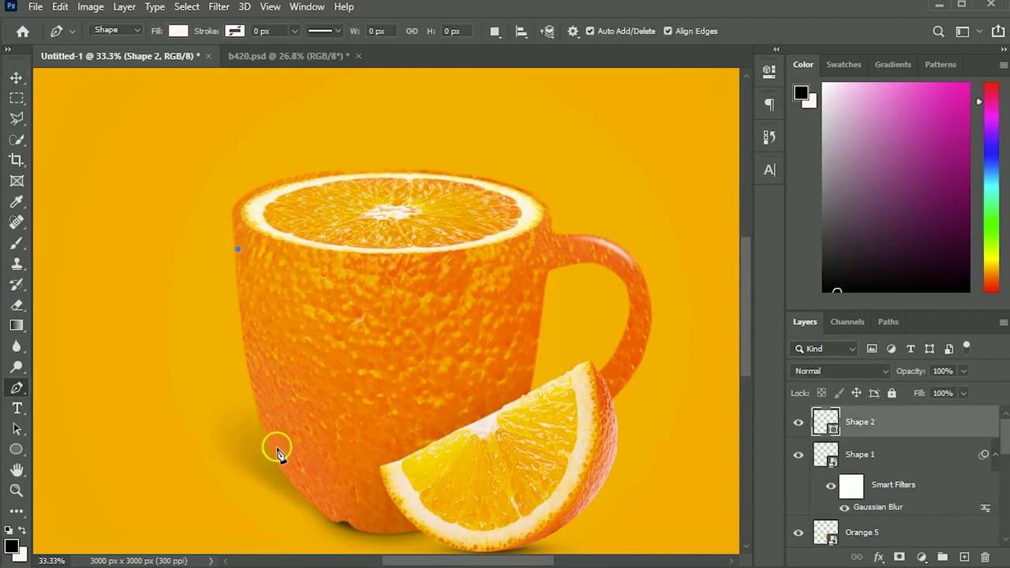
{"action": "left_click", "coordinate": [250, 365]}
{"action": "left_click_drag", "start_coordinate": [324, 495], "coordinate": [323, 495]}
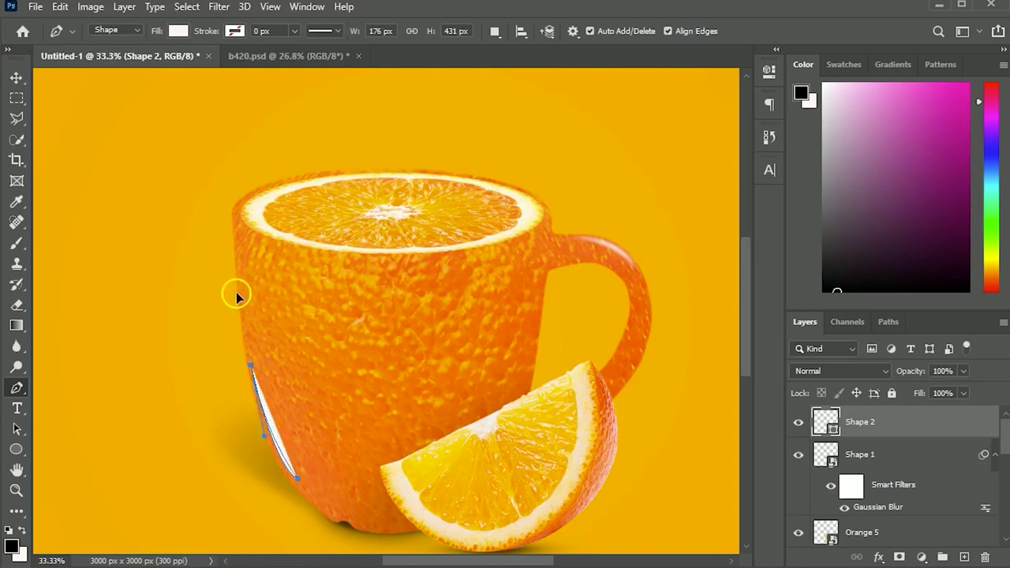
Convert Shape 2 to a Smart Object and blur it with a Gaussian Blur filter.
{"action": "key", "text": "v"}
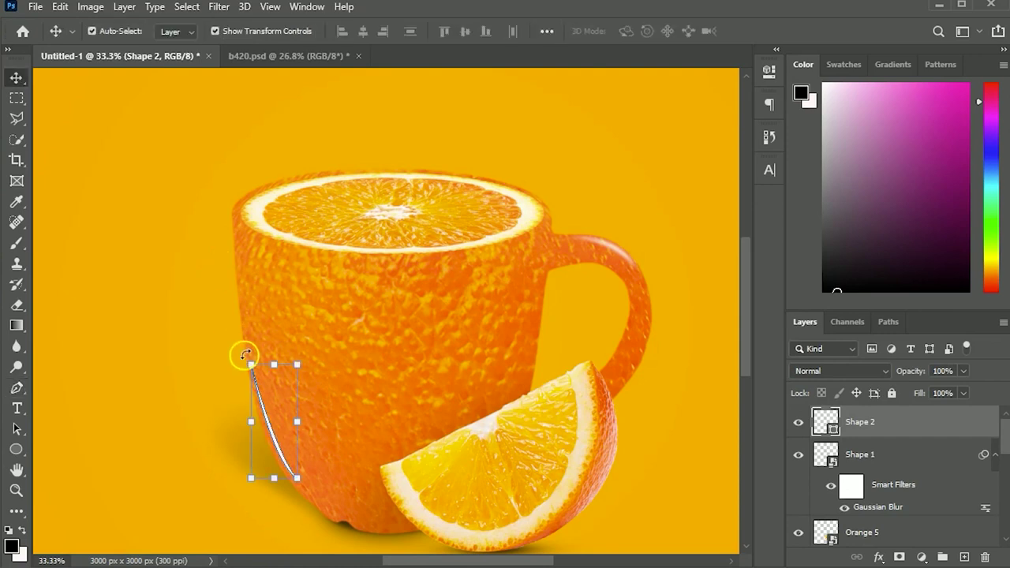
{"action": "key", "text": "ctrl+0"}
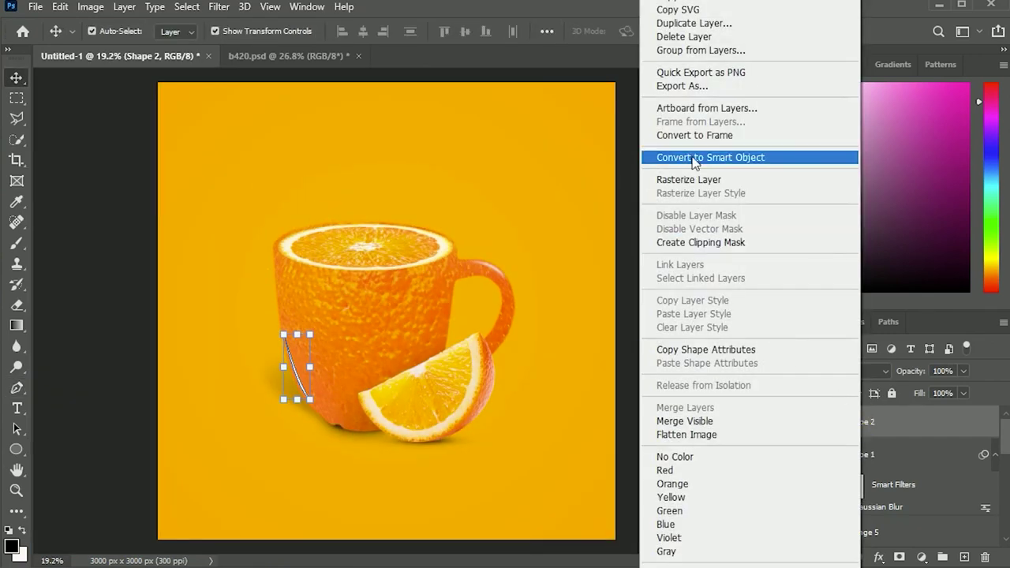
{"action": "left_click", "coordinate": [722, 157]}
{"action": "left_click", "coordinate": [216, 7]}
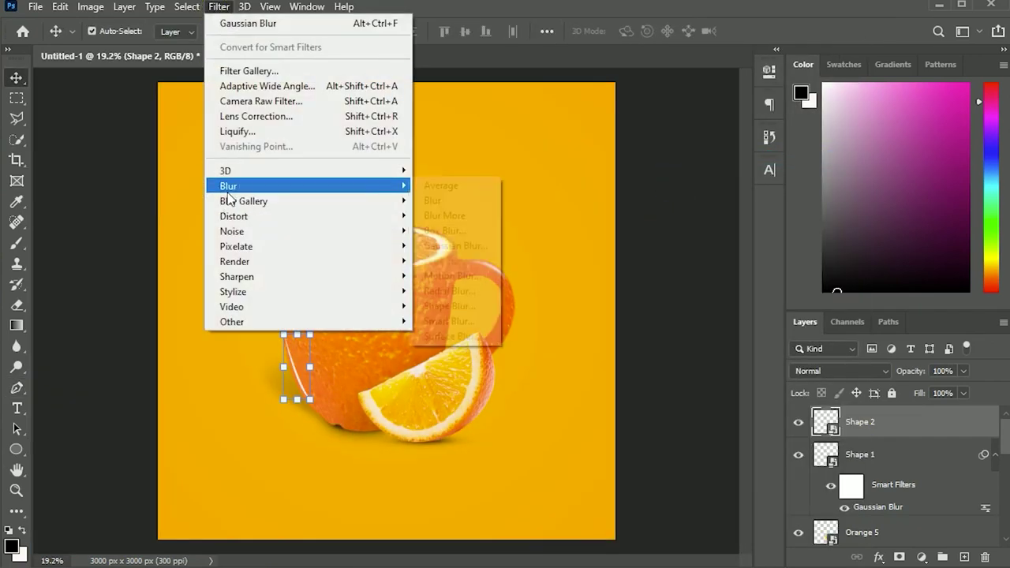
{"action": "left_click", "coordinate": [456, 245]}
{"action": "left_click_drag", "start_coordinate": [726, 371], "coordinate": [741, 373]}
{"action": "left_click", "coordinate": [878, 154]}
{"action": "key", "text": "v"}
{"action": "scroll", "coordinate": [592, 291], "scroll_direction": "up", "scroll_amount": 3}
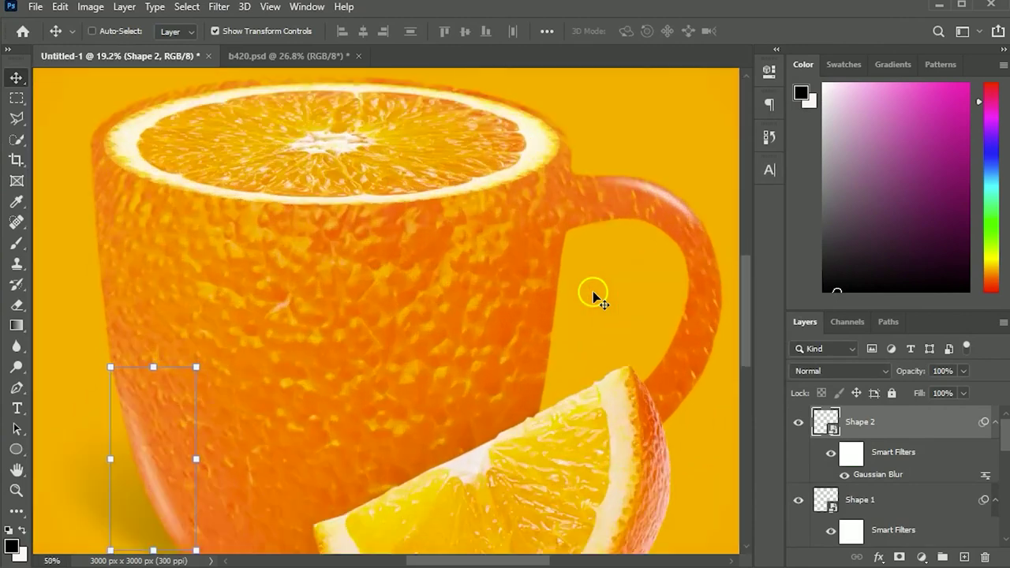
Free-transform Shape 2, reshaping and moving it onto the cup's left edge.
{"action": "scroll", "coordinate": [388, 300], "scroll_direction": "up", "scroll_amount": 1}
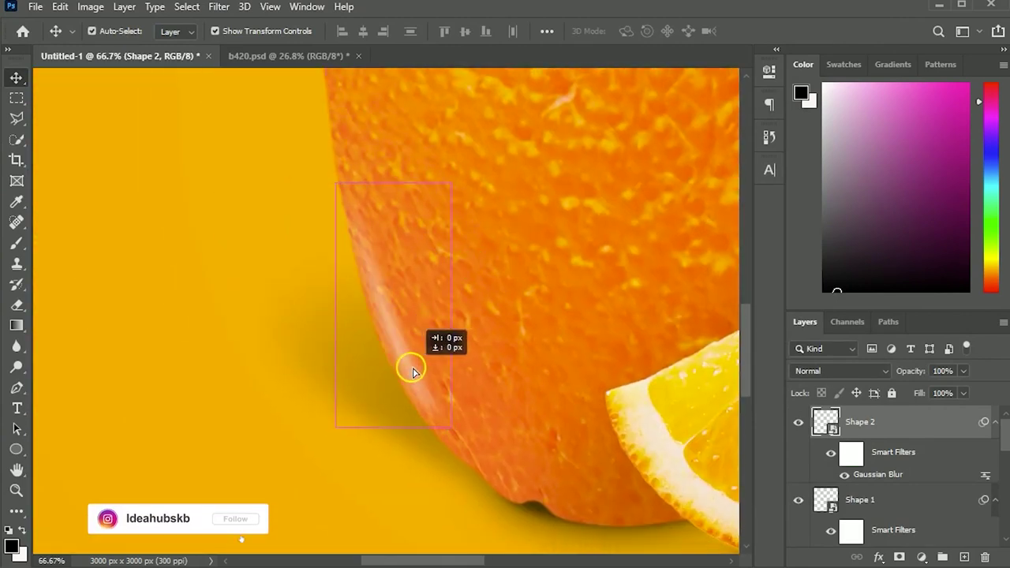
{"action": "left_click_drag", "start_coordinate": [415, 365], "coordinate": [421, 360]}
{"action": "left_click", "coordinate": [465, 439]}
{"action": "key", "text": "Return"}
{"action": "left_click_drag", "start_coordinate": [465, 440], "coordinate": [463, 435]}
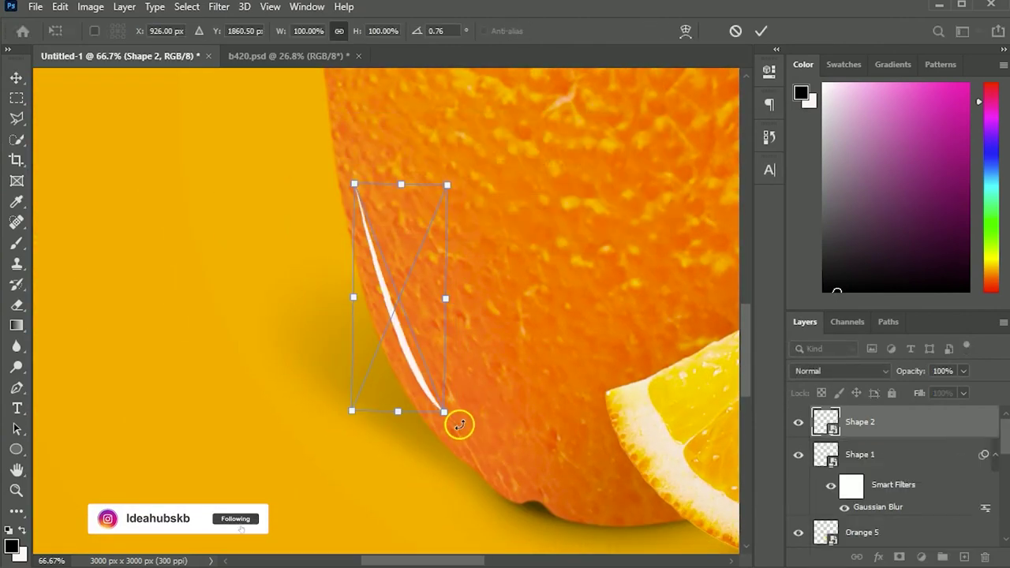
{"action": "left_click_drag", "start_coordinate": [384, 293], "coordinate": [371, 306]}
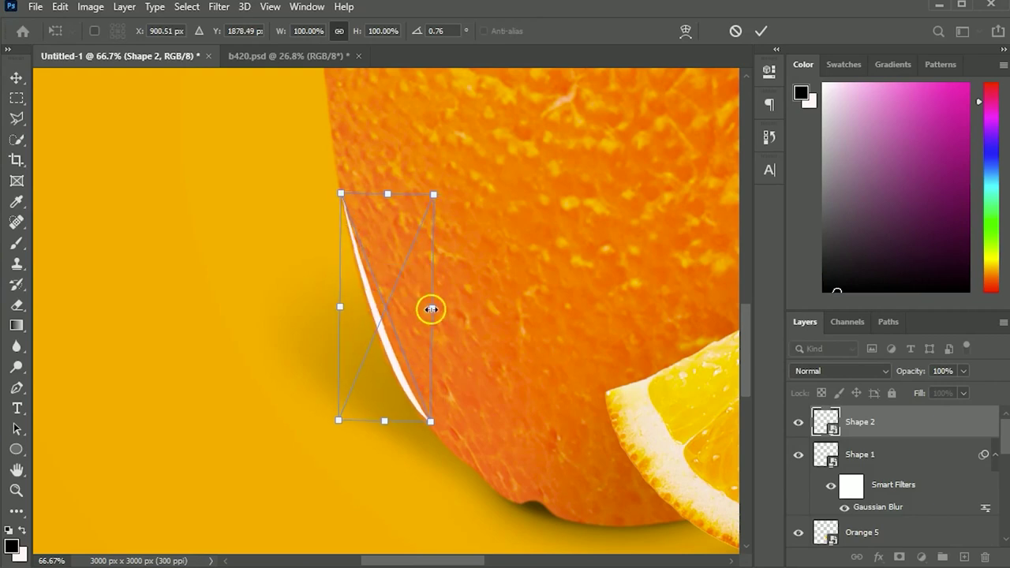
{"action": "key", "text": "Return"}
Lower the Shape 2 highlight's layer opacity to 70%.
{"action": "key", "text": "ctrl+0"}
{"action": "left_click", "coordinate": [673, 357]}
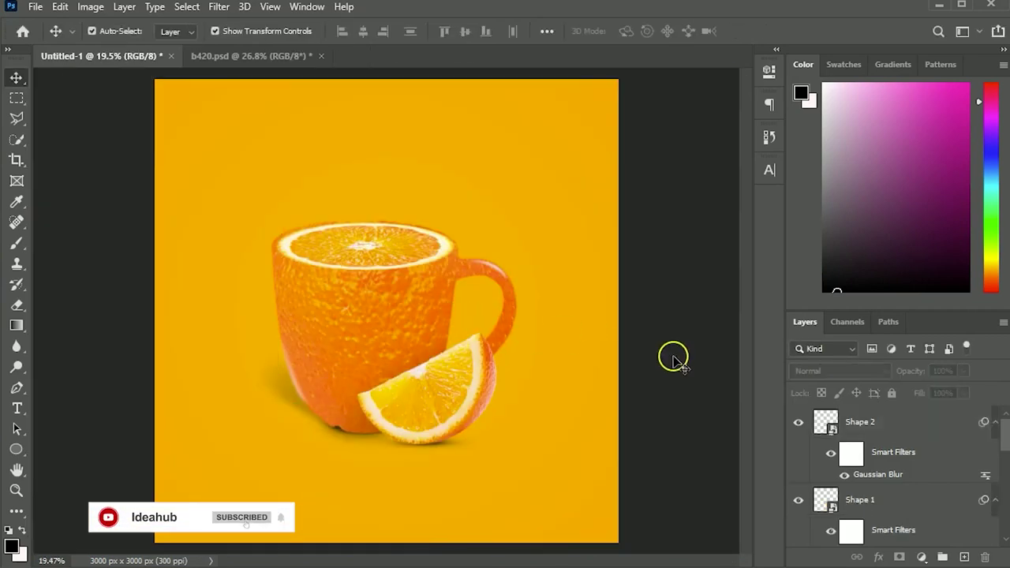
{"action": "left_click", "coordinate": [285, 377]}
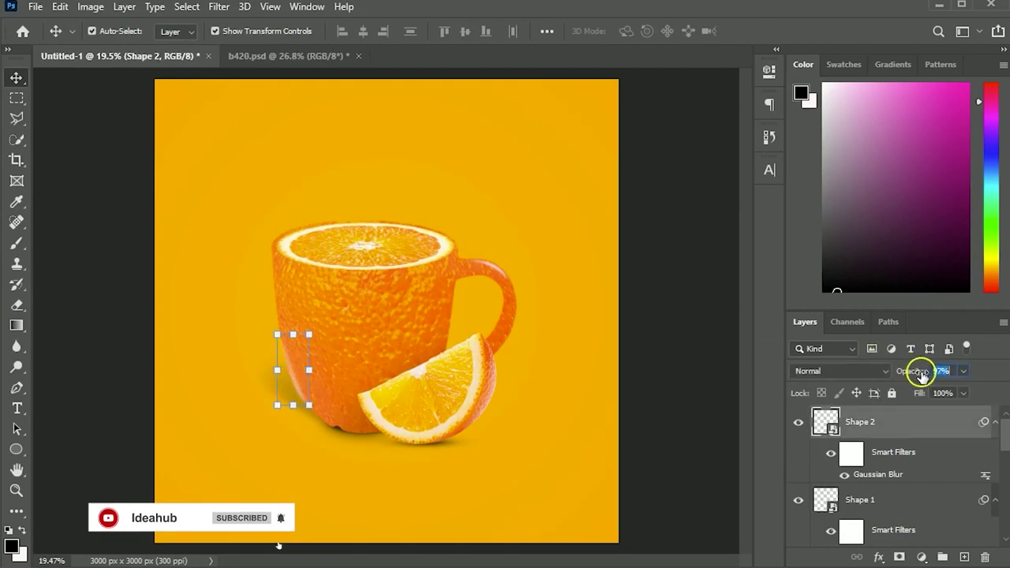
{"action": "left_click_drag", "start_coordinate": [913, 377], "coordinate": [905, 373]}
{"action": "left_click", "coordinate": [663, 385]}
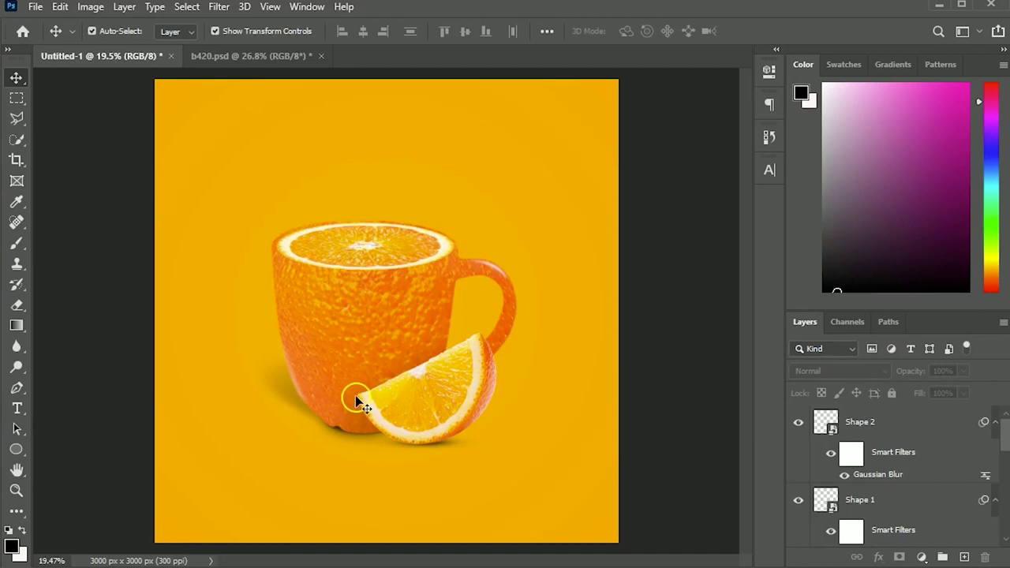
{"action": "scroll", "coordinate": [356, 398], "scroll_direction": "up", "scroll_amount": 1}
{"action": "scroll", "coordinate": [355, 399], "scroll_direction": "up", "scroll_amount": 1}
{"action": "scroll", "coordinate": [355, 398], "scroll_direction": "up", "scroll_amount": 1}
{"action": "mouse_move", "coordinate": [135, 397]}
{"action": "left_mouse_down"}
{"action": "mouse_move", "coordinate": [319, 364]}
{"action": "mouse_move", "coordinate": [316, 387]}
{"action": "left_mouse_up"}
Stretch Shape 2 up to the rim, shift it left, and rotate it about 9.8°.
{"action": "left_click", "coordinate": [311, 458]}
{"action": "left_click_drag", "start_coordinate": [316, 351], "coordinate": [308, 328]}
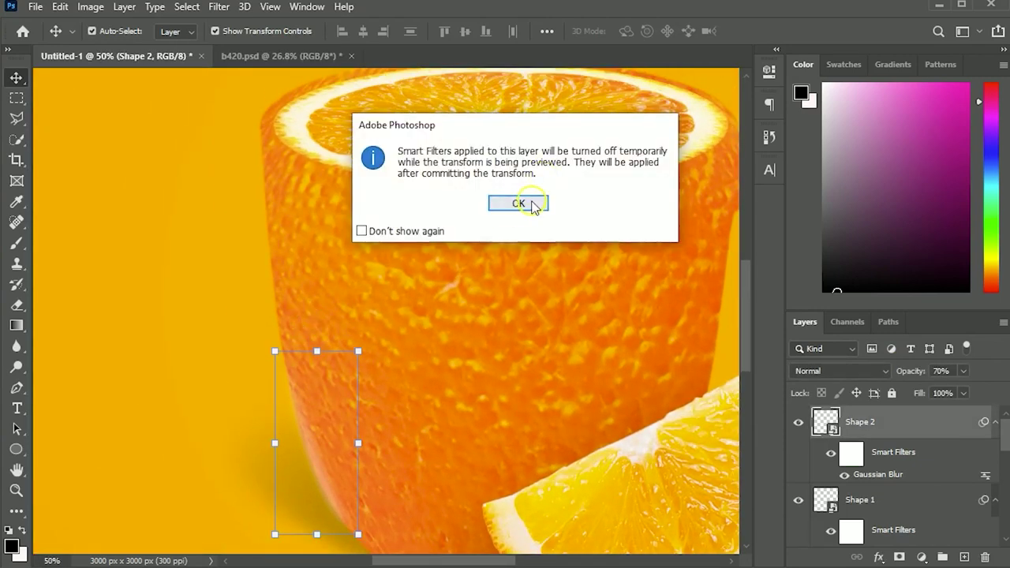
{"action": "left_click", "coordinate": [535, 204]}
{"action": "mouse_move", "coordinate": [358, 351]}
{"action": "left_mouse_down"}
{"action": "mouse_move", "coordinate": [397, 152]}
{"action": "mouse_move", "coordinate": [420, 153]}
{"action": "mouse_move", "coordinate": [435, 182]}
{"action": "left_mouse_up"}
{"action": "left_click_drag", "start_coordinate": [292, 316], "coordinate": [283, 317]}
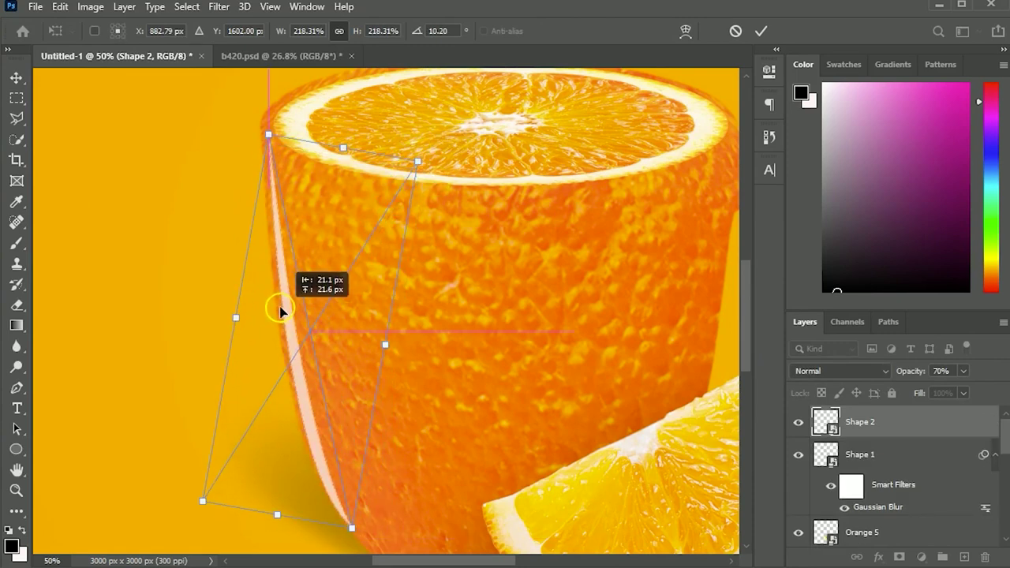
{"action": "left_click_drag", "start_coordinate": [374, 338], "coordinate": [371, 337]}
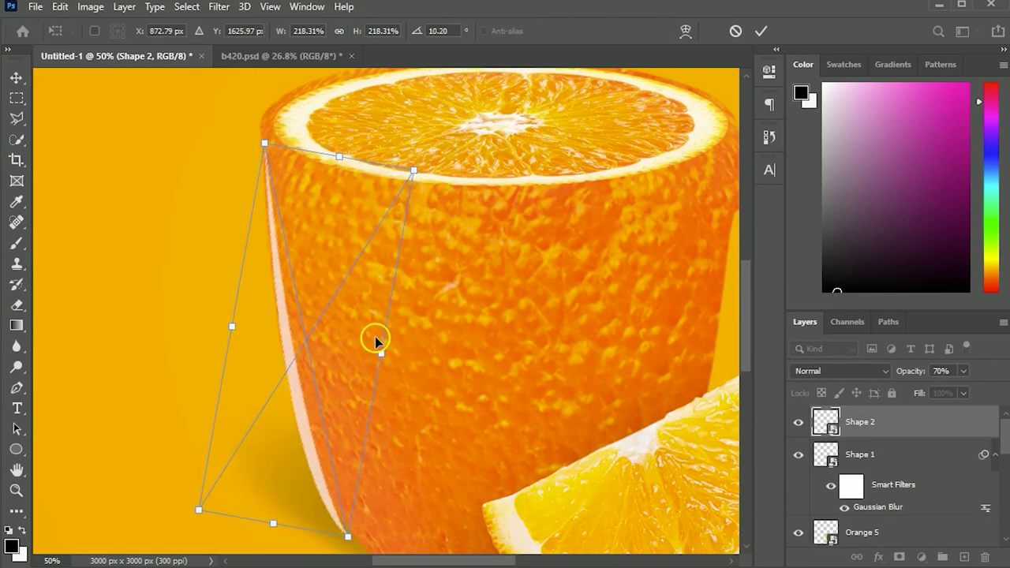
{"action": "left_click_drag", "start_coordinate": [252, 133], "coordinate": [251, 135]}
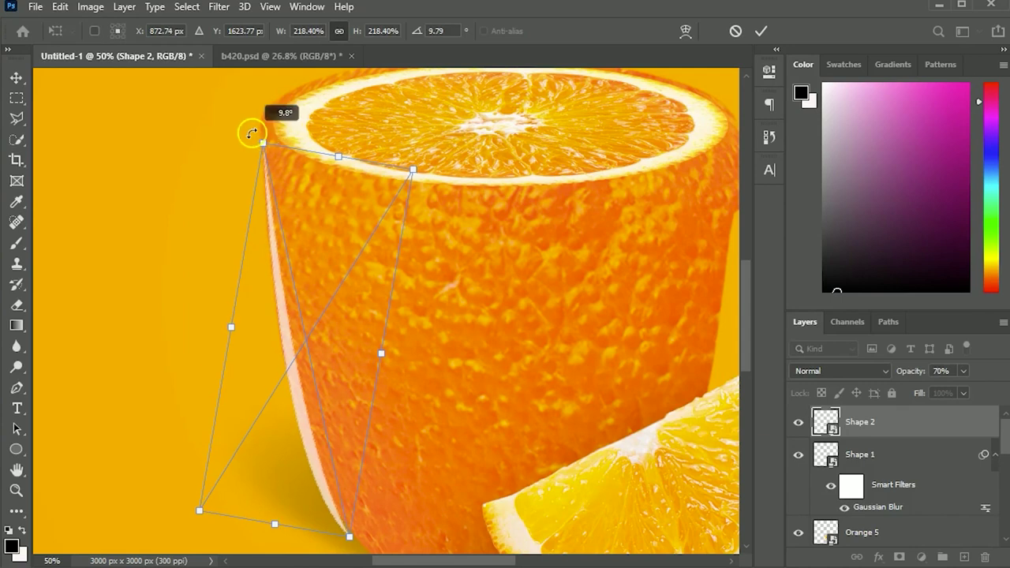
{"action": "key", "text": "Return"}
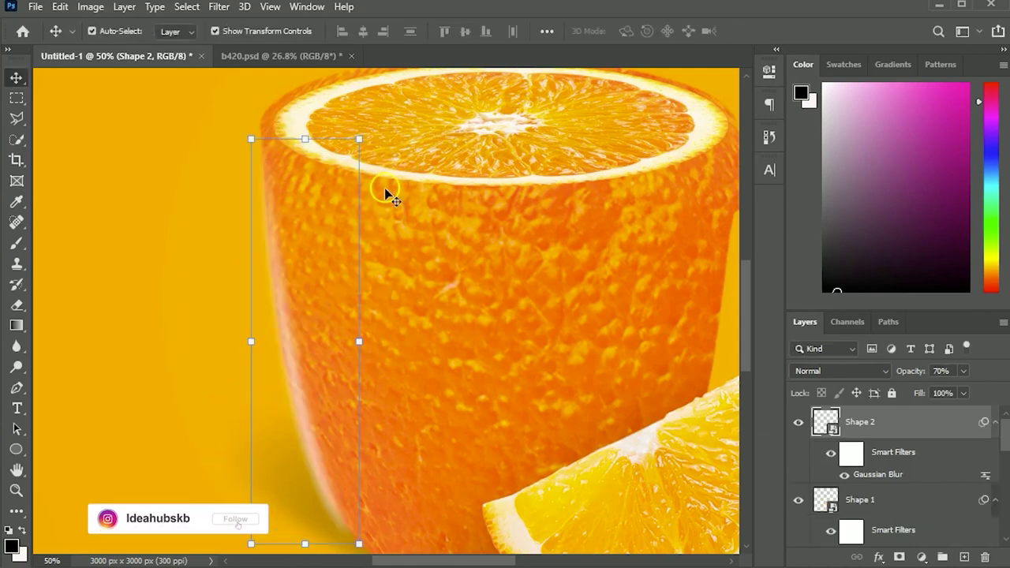
Fade the left highlight to 49% opacity.
{"action": "key", "text": "ctrl+0"}
{"action": "left_click_drag", "start_coordinate": [920, 369], "coordinate": [909, 376]}
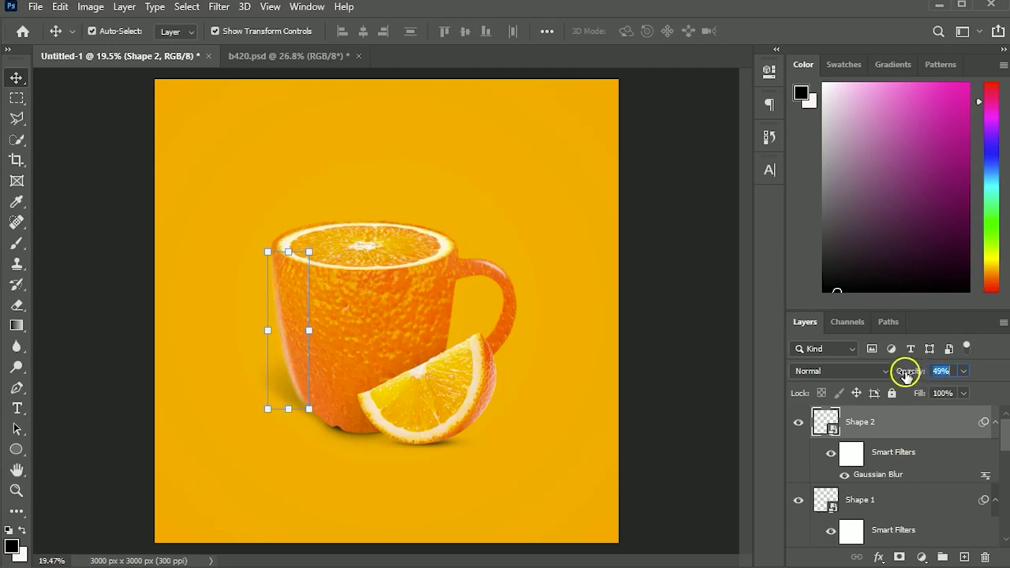
{"action": "left_click", "coordinate": [645, 393]}
{"action": "left_click", "coordinate": [292, 375]}
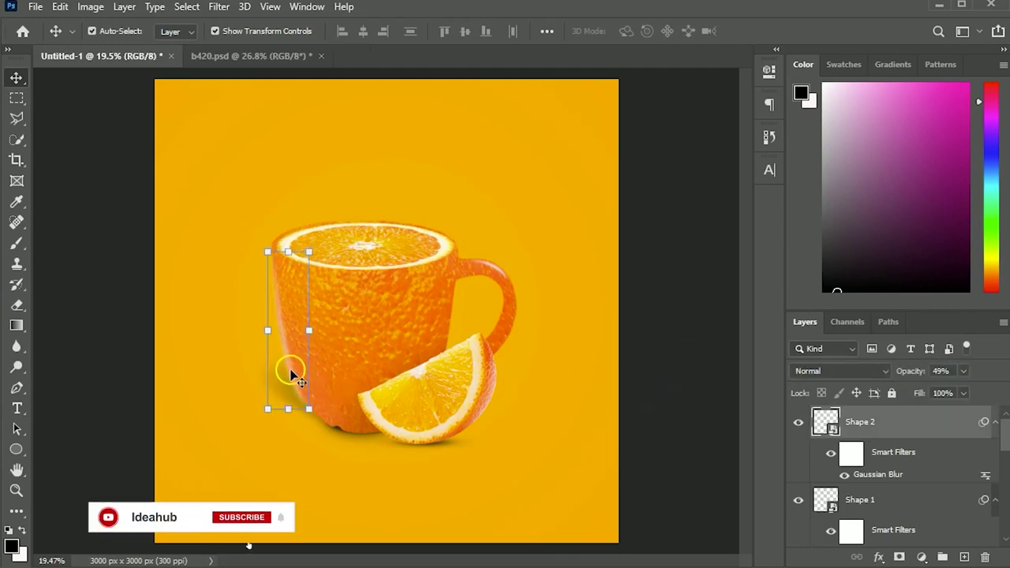
{"action": "left_click", "coordinate": [624, 359]}
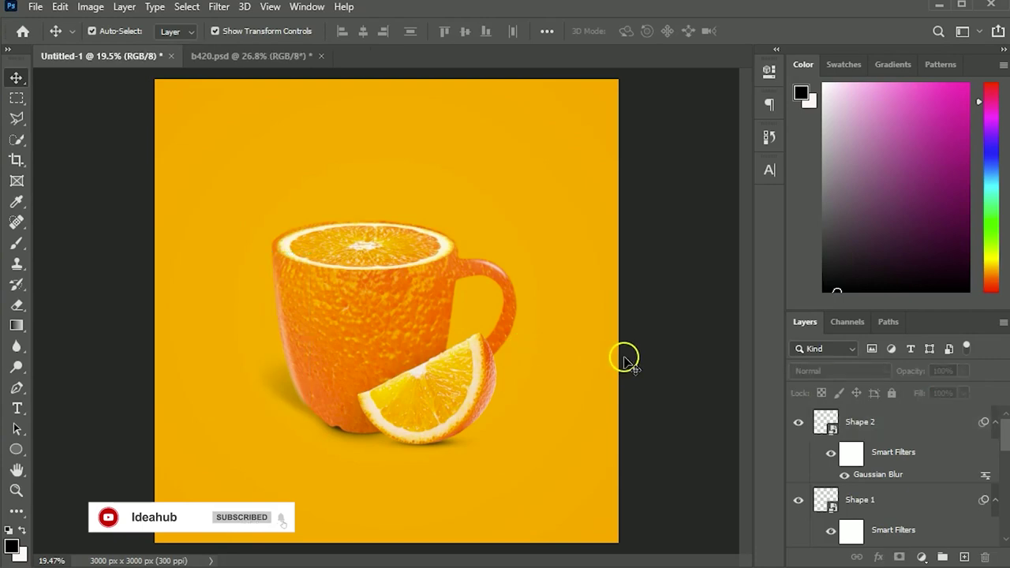
{"action": "left_click", "coordinate": [290, 361]}
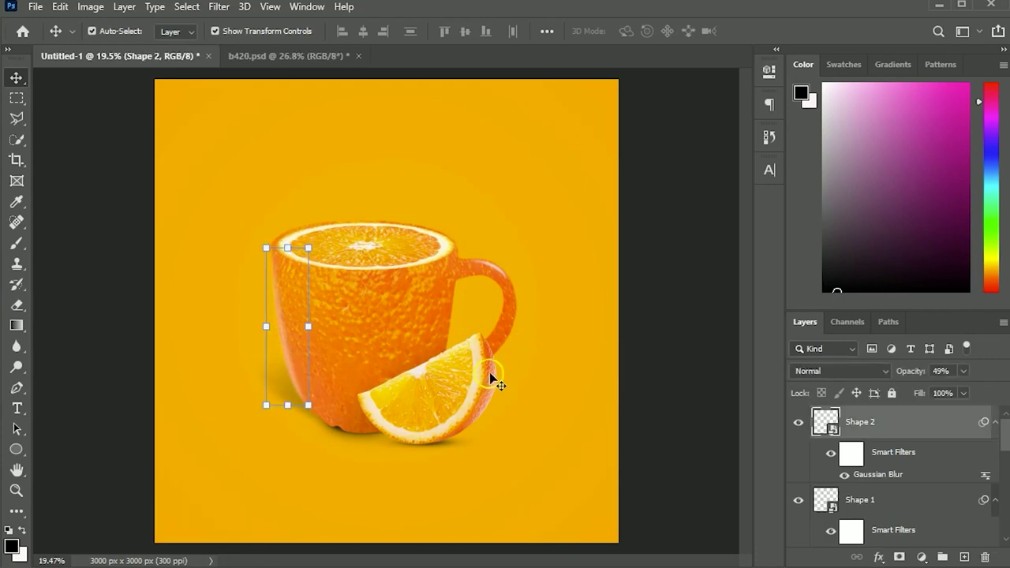
{"action": "left_click", "coordinate": [641, 334]}
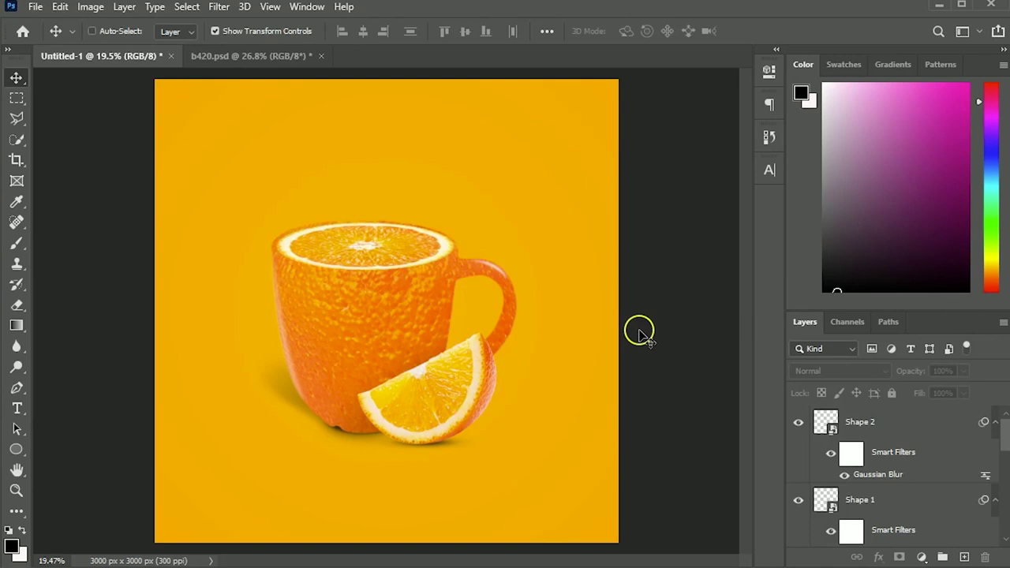
{"action": "scroll", "coordinate": [641, 333], "scroll_direction": "up", "scroll_amount": 1}
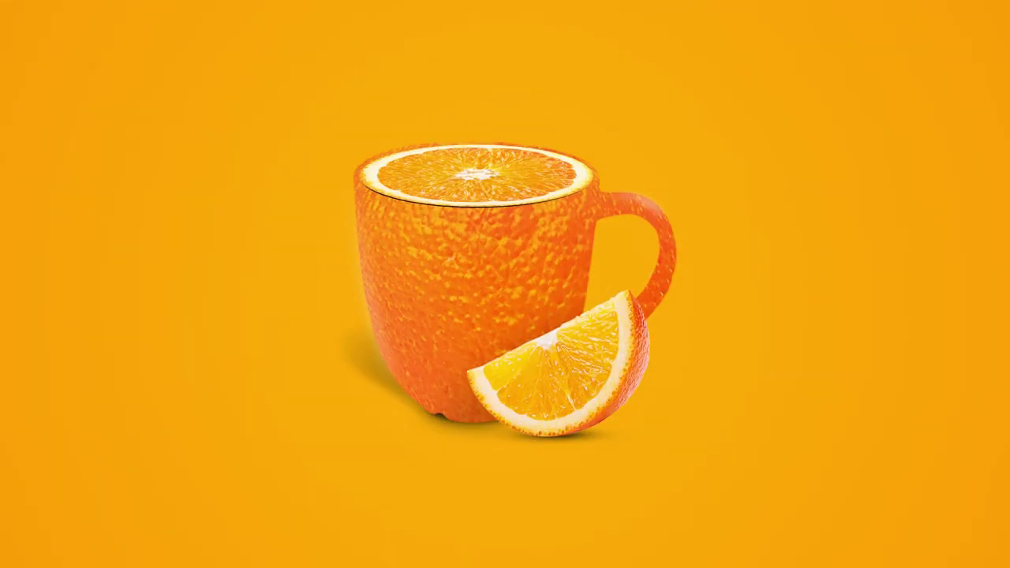